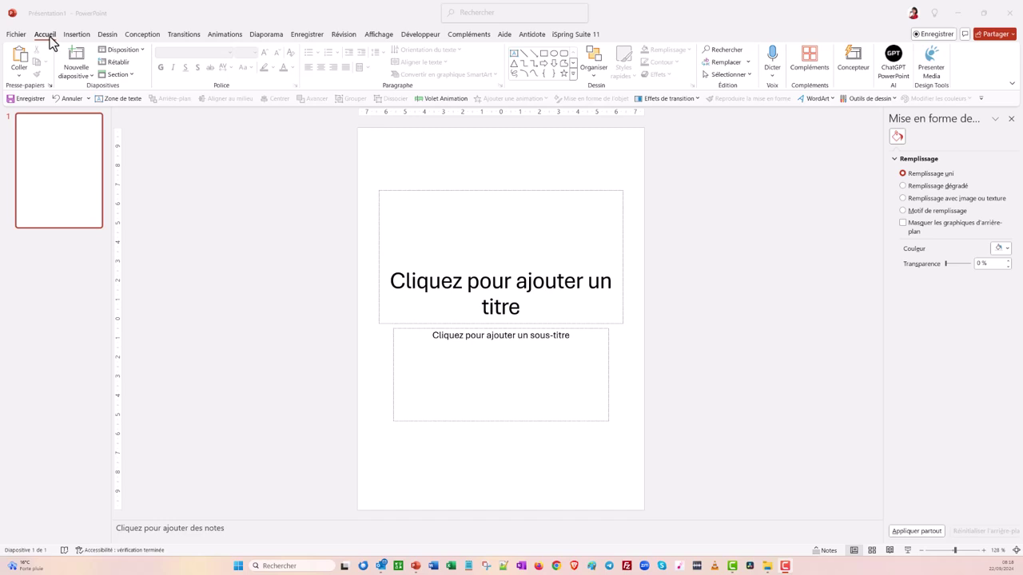
{"action": "left_click", "coordinate": [140, 35]}
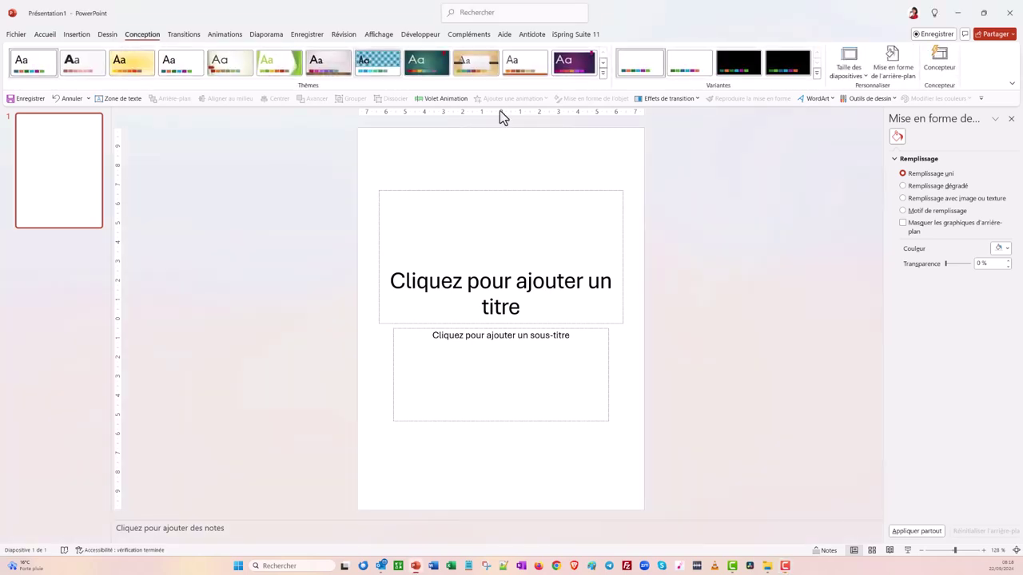
{"action": "left_click", "coordinate": [851, 74]}
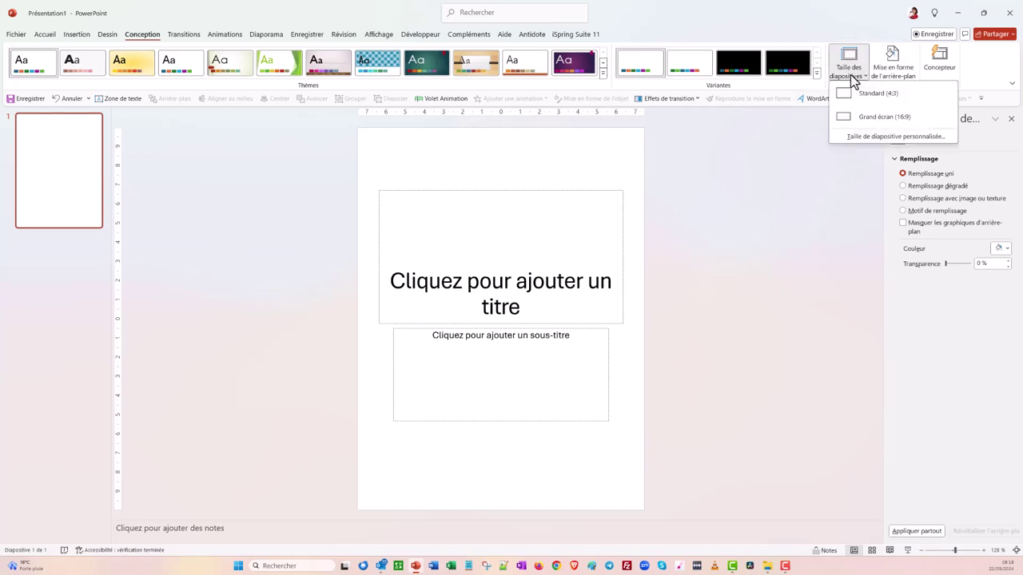
{"action": "left_click", "coordinate": [869, 137]}
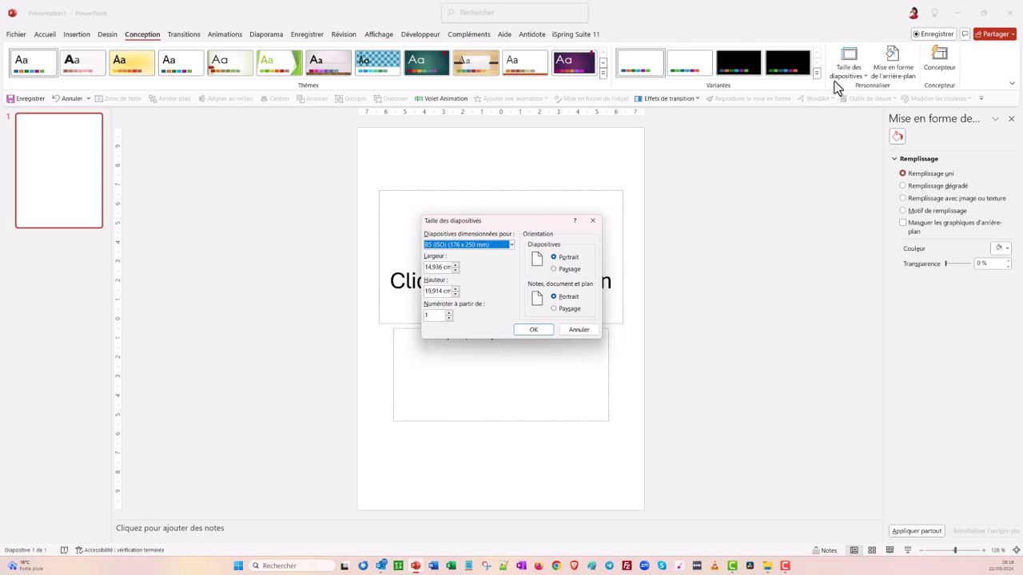
{"action": "left_click", "coordinate": [511, 245]}
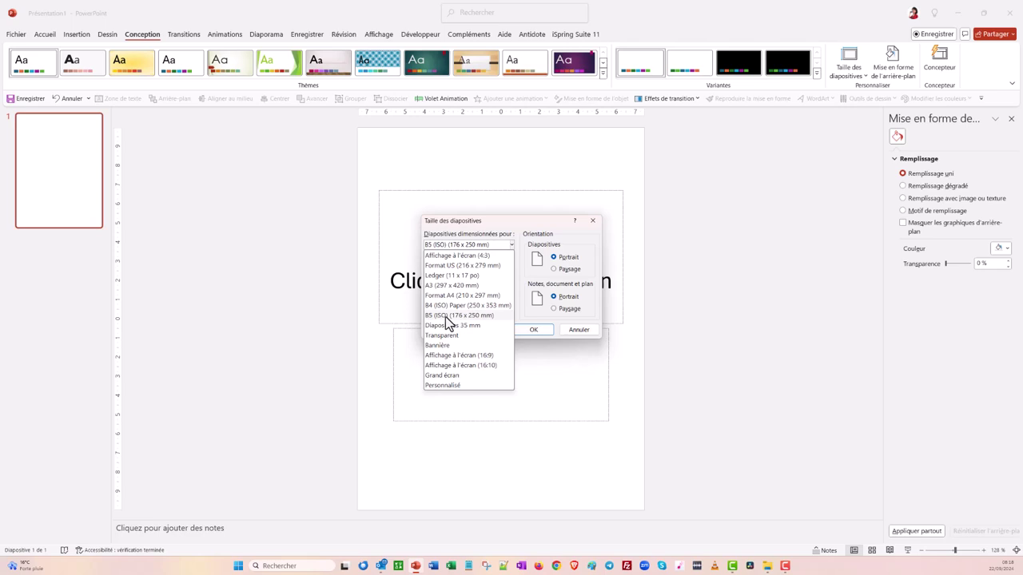
{"action": "left_click", "coordinate": [445, 316]}
{"action": "key", "text": "Return"}
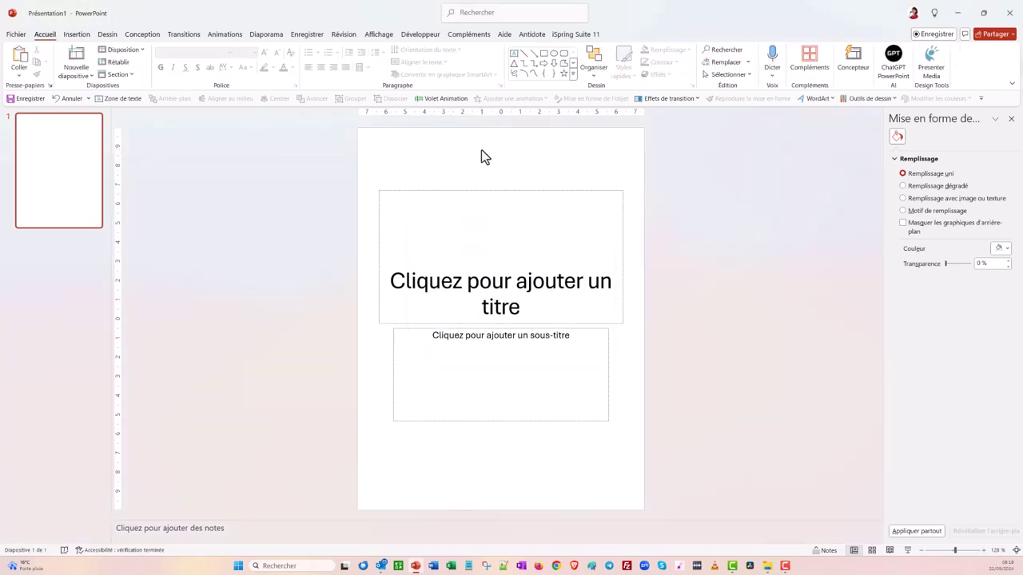
- Switch to Slide Master view and select the top master slide that governs all layouts
{"action": "left_click", "coordinate": [371, 34]}
{"action": "left_click", "coordinate": [160, 68]}
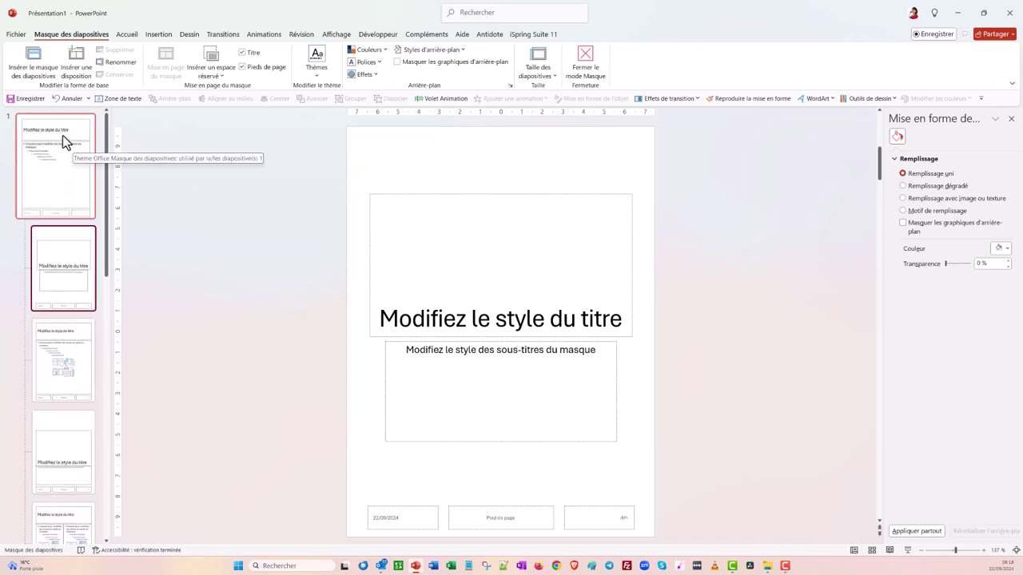
{"action": "scroll", "coordinate": [65, 192], "scroll_direction": "down", "scroll_amount": 3}
{"action": "scroll", "coordinate": [57, 309], "scroll_direction": "down", "scroll_amount": 3}
{"action": "scroll", "coordinate": [57, 346], "scroll_direction": "down", "scroll_amount": 3}
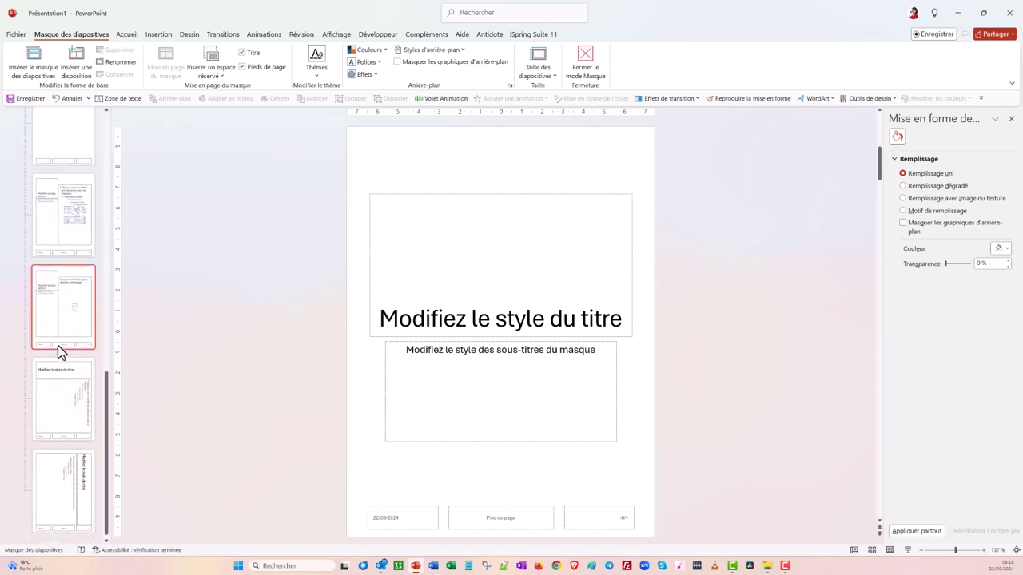
{"action": "scroll", "coordinate": [67, 435], "scroll_direction": "down", "scroll_amount": 1}
{"action": "scroll", "coordinate": [54, 347], "scroll_direction": "up", "scroll_amount": 5}
{"action": "scroll", "coordinate": [43, 132], "scroll_direction": "up", "scroll_amount": 5}
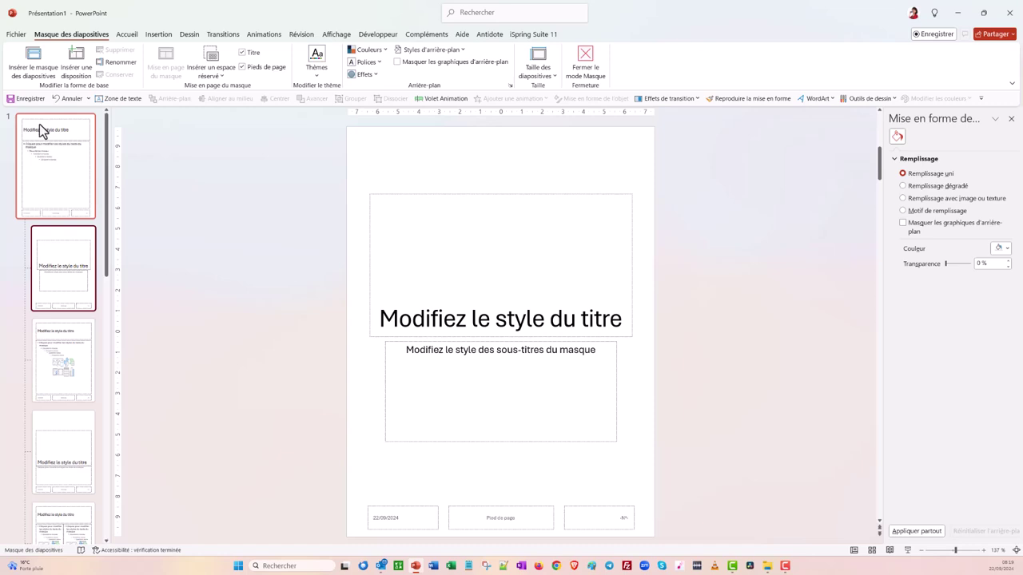
{"action": "left_click", "coordinate": [40, 125]}
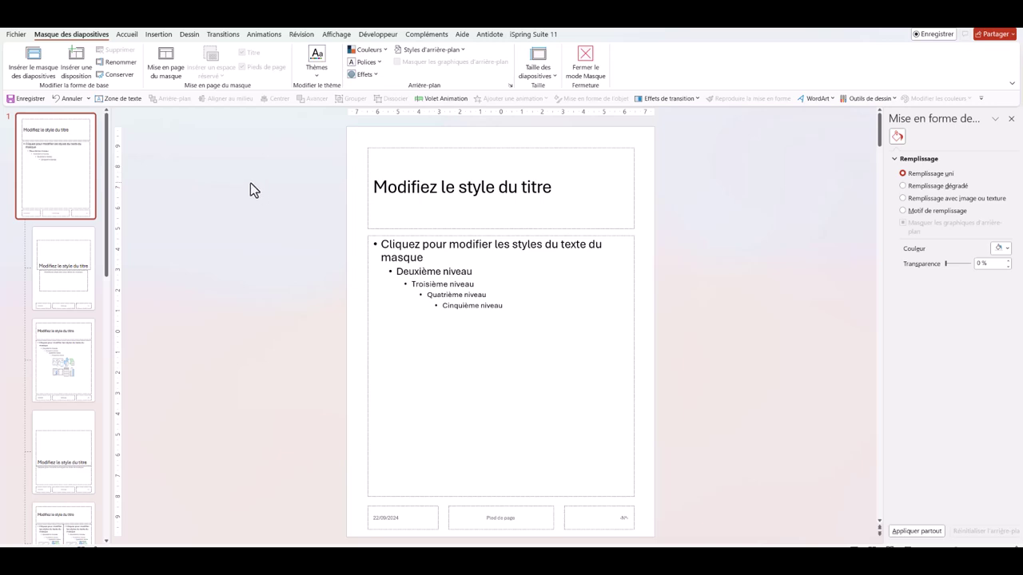
- Apply the Rouge violet theme colour scheme to the slide master
{"action": "left_click", "coordinate": [385, 49]}
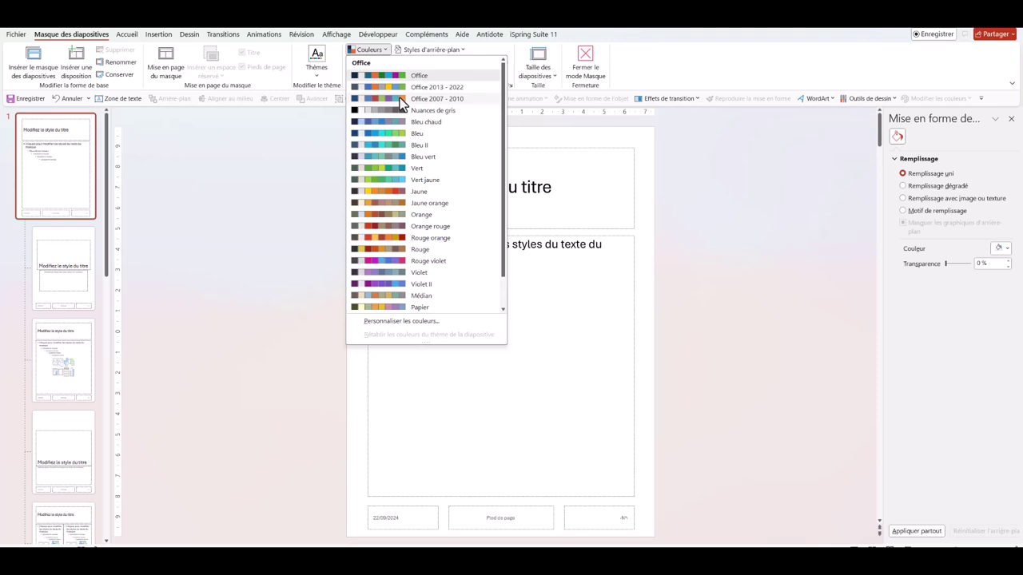
{"action": "scroll", "coordinate": [382, 307], "scroll_direction": "down", "scroll_amount": 1}
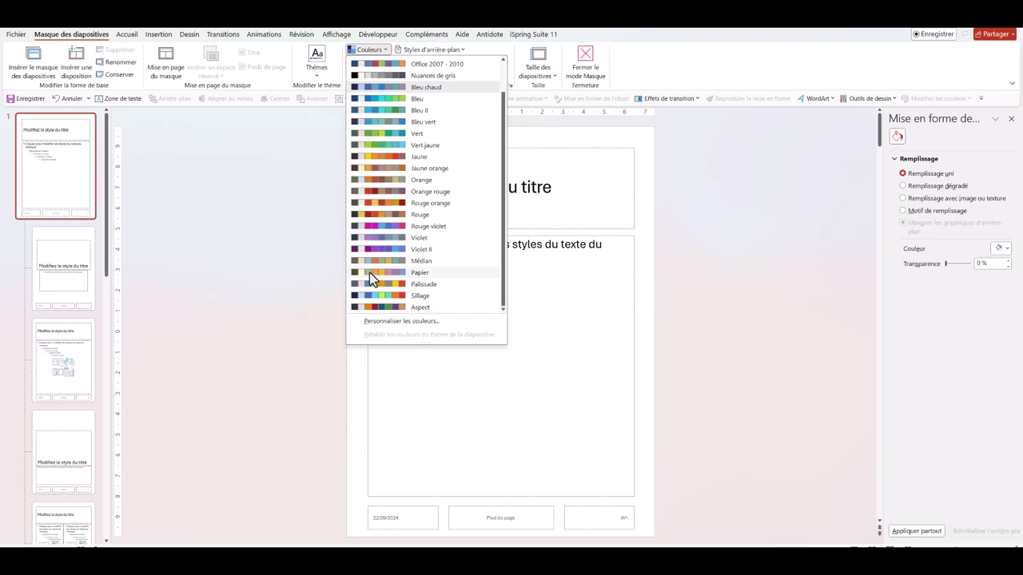
{"action": "left_click", "coordinate": [376, 230]}
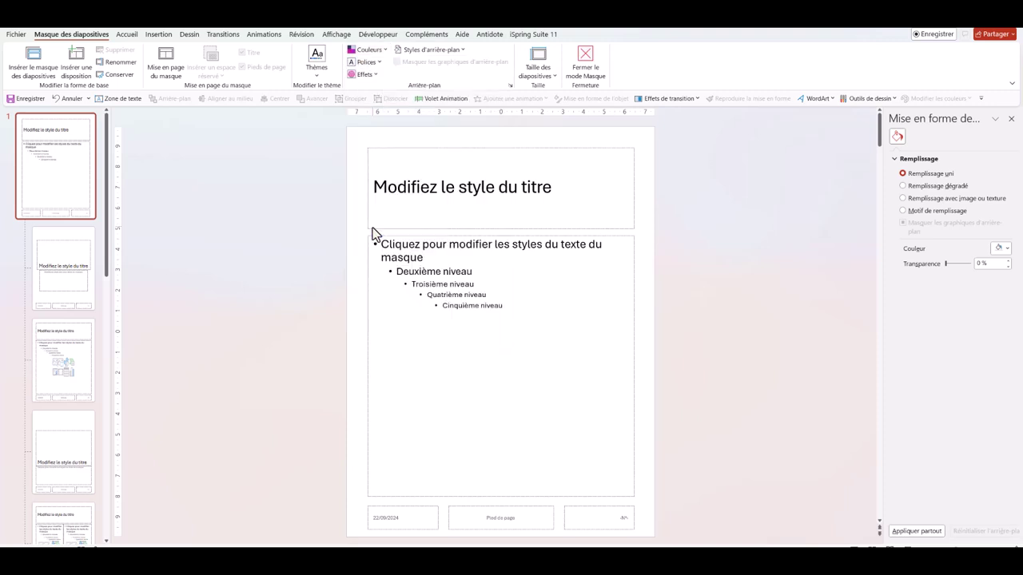
- Browse the theme font choices and close them, keeping the original fonts
{"action": "left_click", "coordinate": [379, 62]}
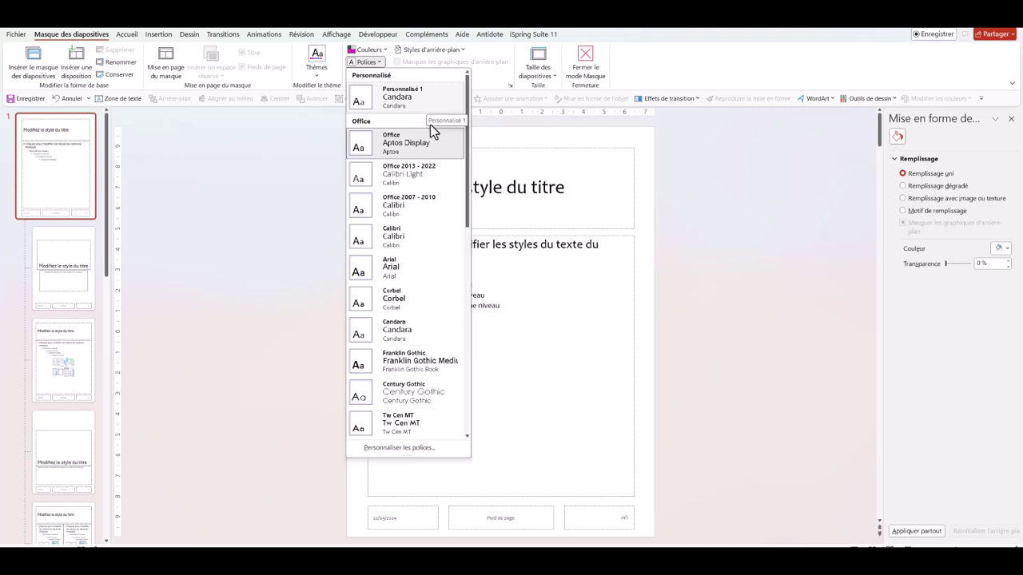
{"action": "scroll", "coordinate": [428, 159], "scroll_direction": "down", "scroll_amount": 5}
{"action": "scroll", "coordinate": [424, 208], "scroll_direction": "down", "scroll_amount": 5}
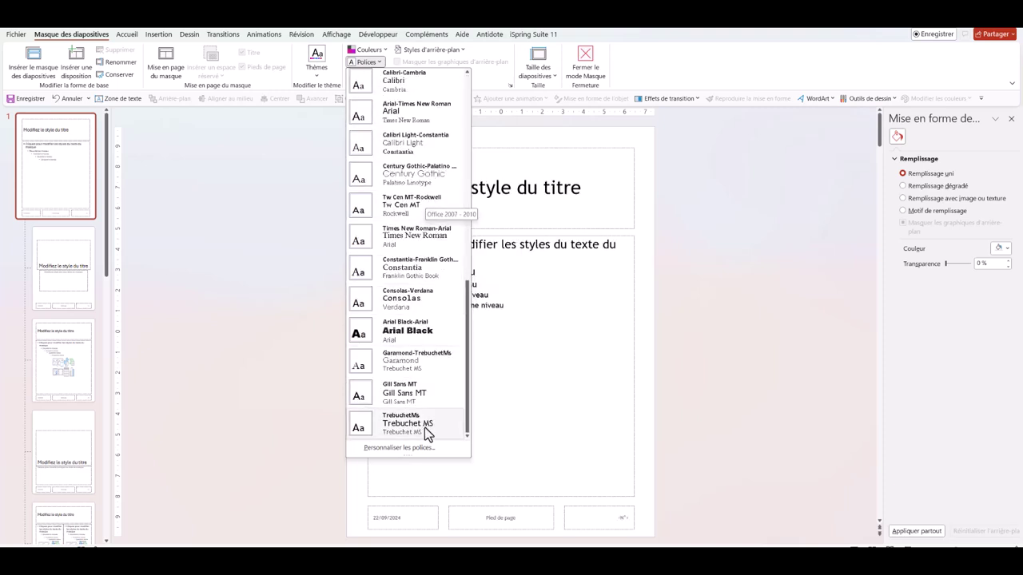
{"action": "scroll", "coordinate": [424, 427], "scroll_direction": "up", "scroll_amount": 3}
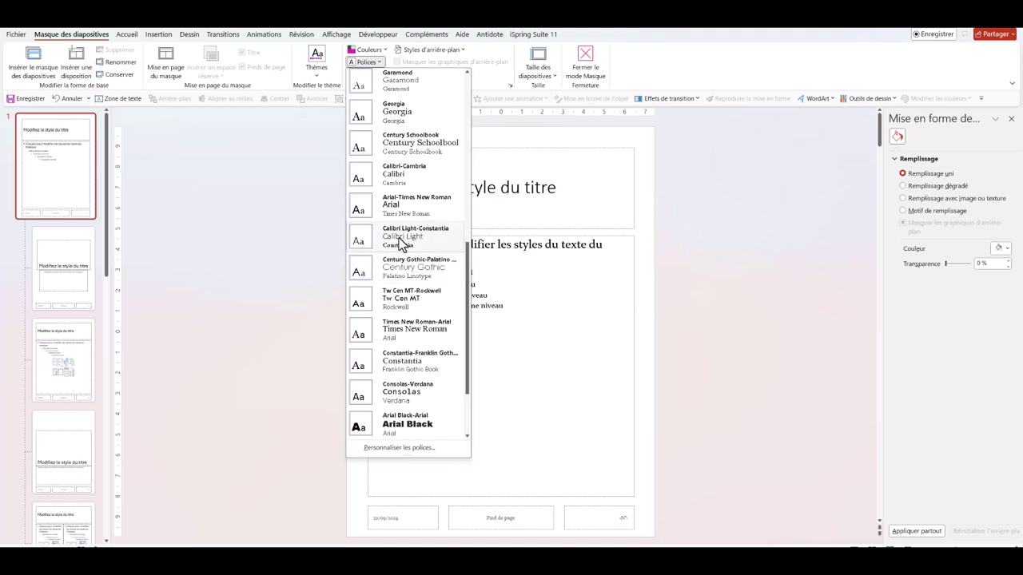
{"action": "scroll", "coordinate": [404, 239], "scroll_direction": "up", "scroll_amount": 5}
{"action": "scroll", "coordinate": [404, 175], "scroll_direction": "up", "scroll_amount": 5}
{"action": "left_click", "coordinate": [405, 143]}
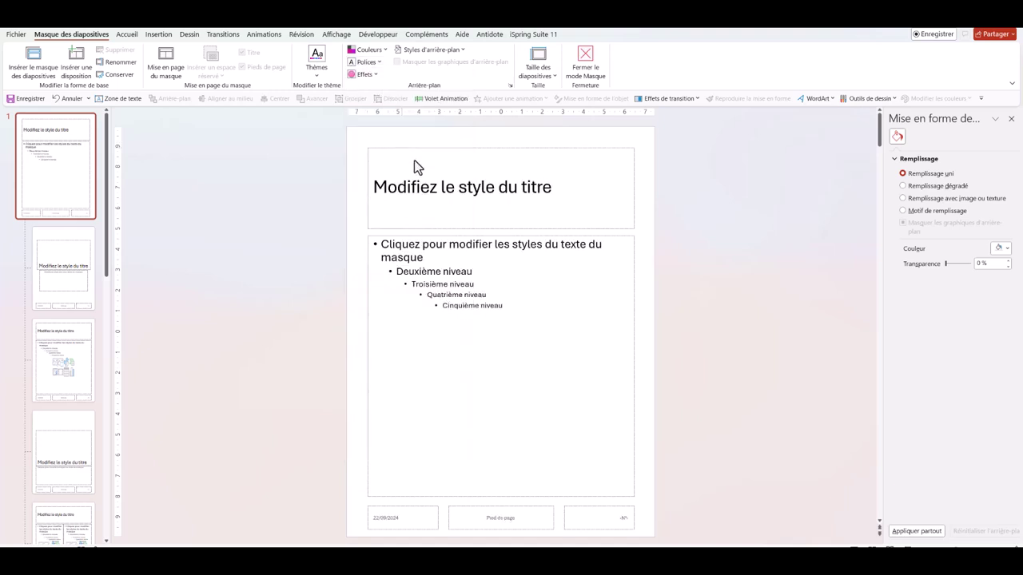
{"action": "left_click", "coordinate": [554, 78]}
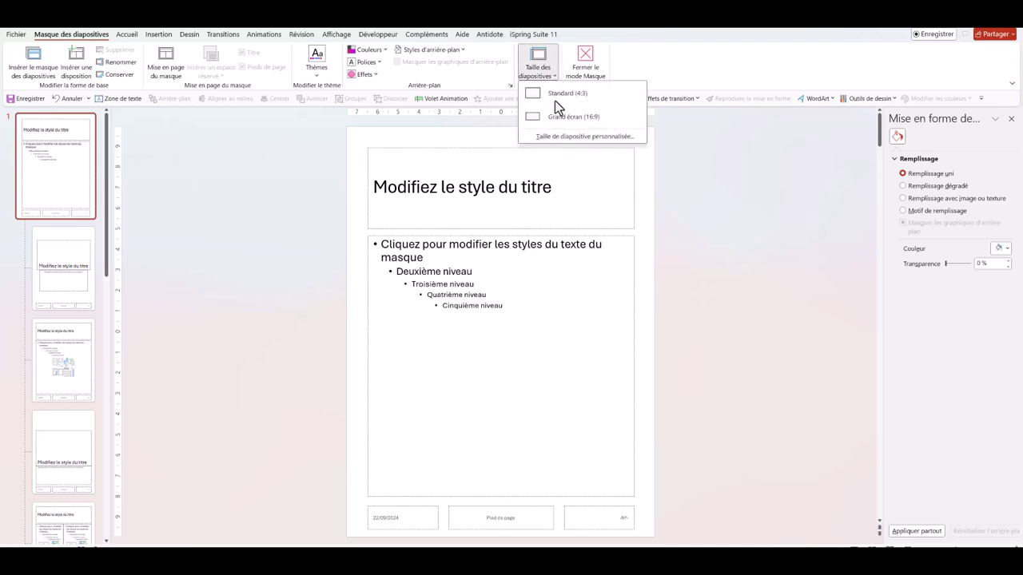
{"action": "left_click", "coordinate": [416, 130]}
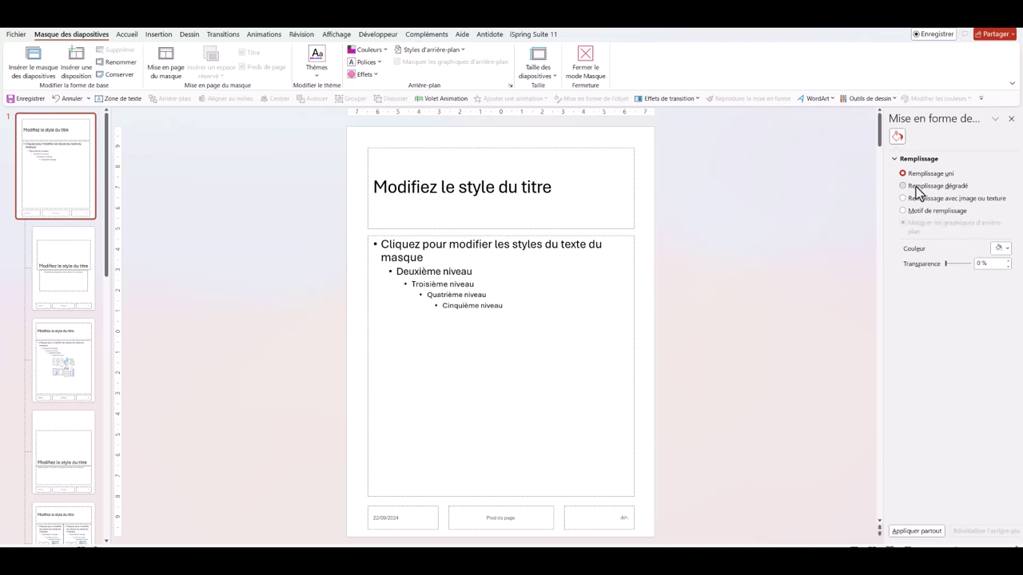
- Give the master background a gradient fill using the magenta radial preset
{"action": "left_click", "coordinate": [916, 188]}
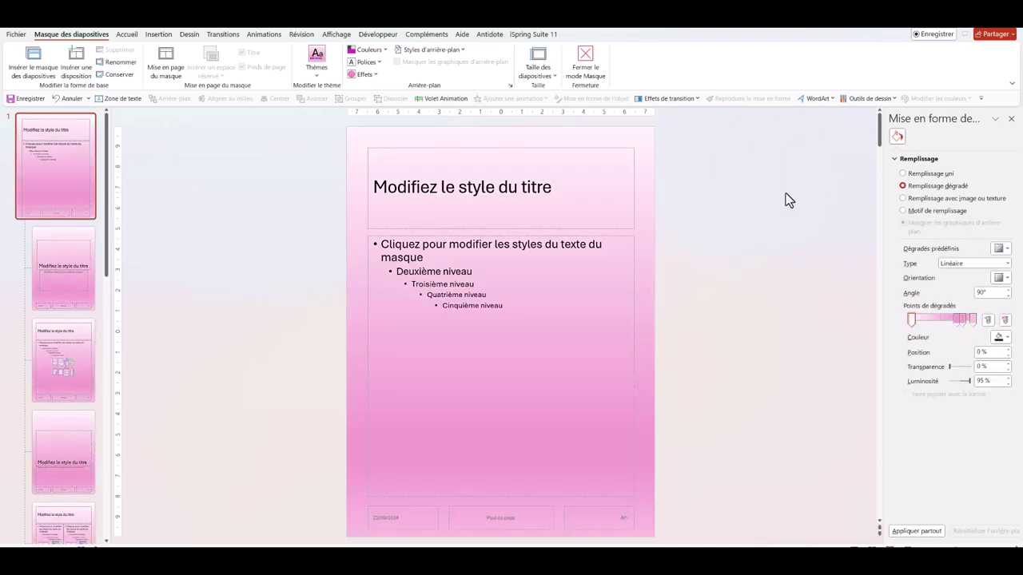
{"action": "left_click", "coordinate": [1007, 249]}
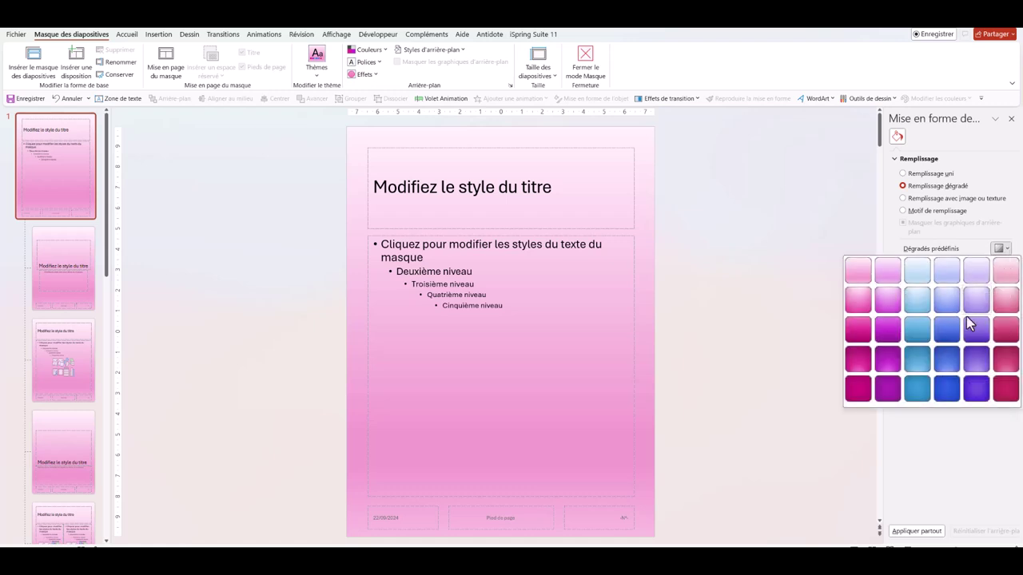
{"action": "left_click", "coordinate": [857, 389]}
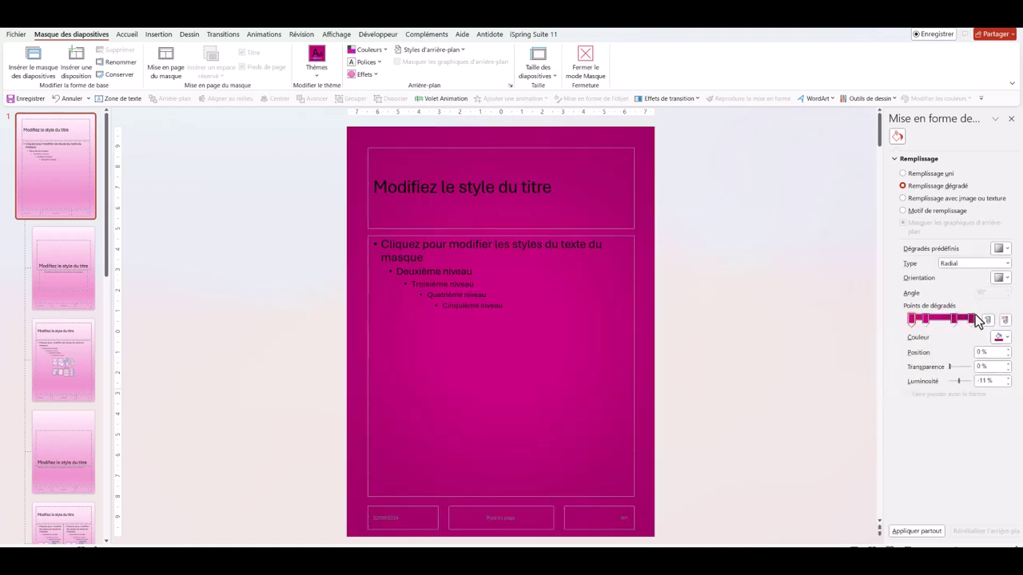
{"action": "left_click", "coordinate": [1002, 250]}
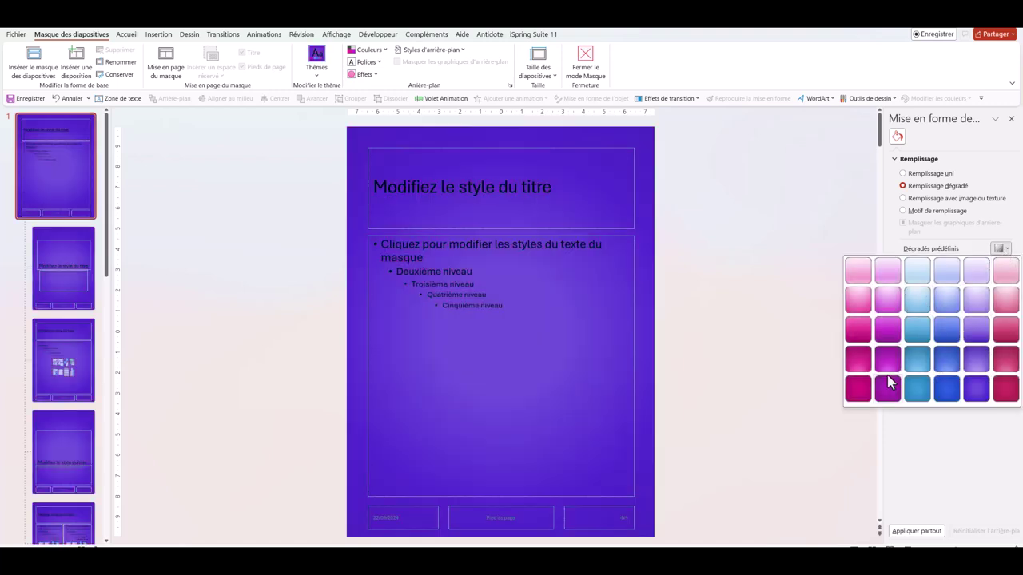
{"action": "left_click", "coordinate": [861, 364]}
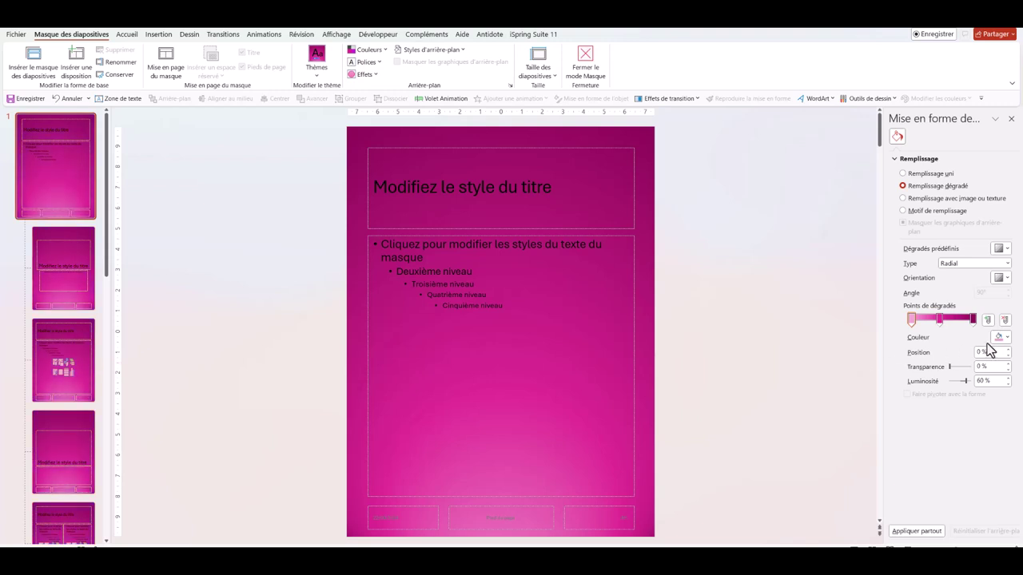
- Try the gradient types and settle on one shading out from the title
{"action": "left_click", "coordinate": [1007, 265]}
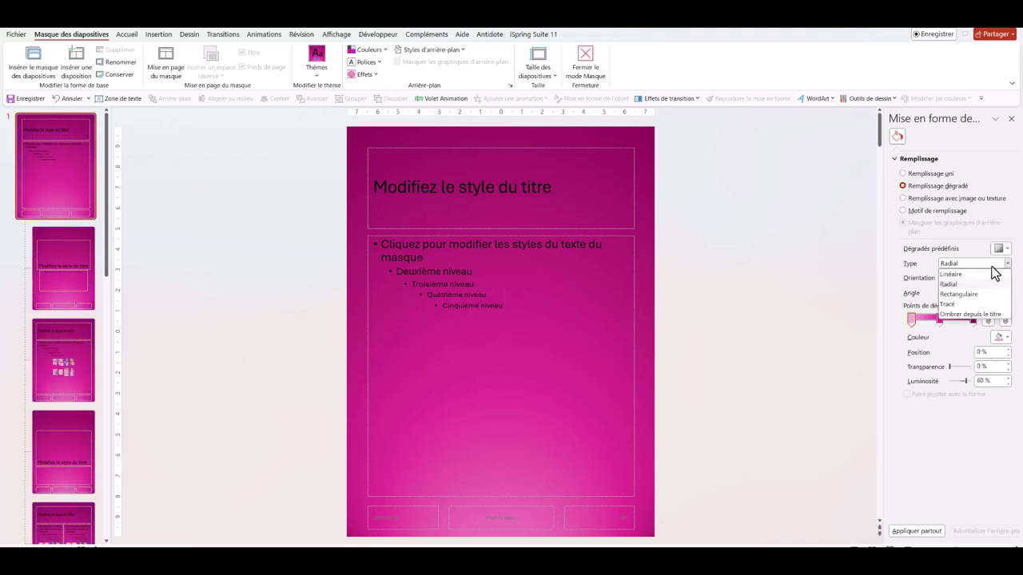
{"action": "left_click", "coordinate": [951, 274]}
{"action": "left_click", "coordinate": [970, 264]}
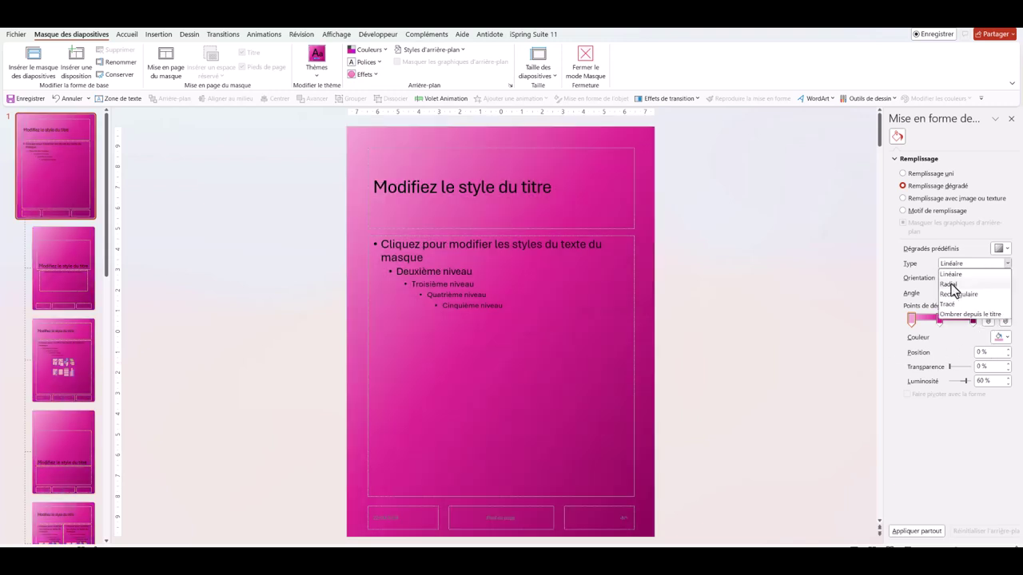
{"action": "left_click", "coordinate": [948, 284]}
{"action": "left_click", "coordinate": [971, 264]}
{"action": "left_click", "coordinate": [965, 294]}
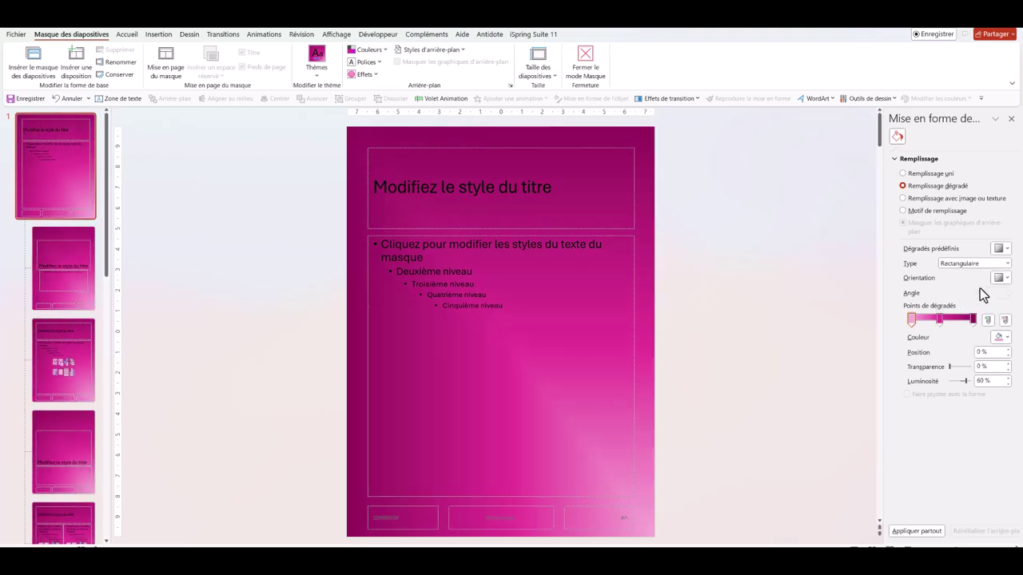
{"action": "left_click", "coordinate": [971, 264]}
{"action": "left_click", "coordinate": [951, 305]}
{"action": "left_click", "coordinate": [1006, 265]}
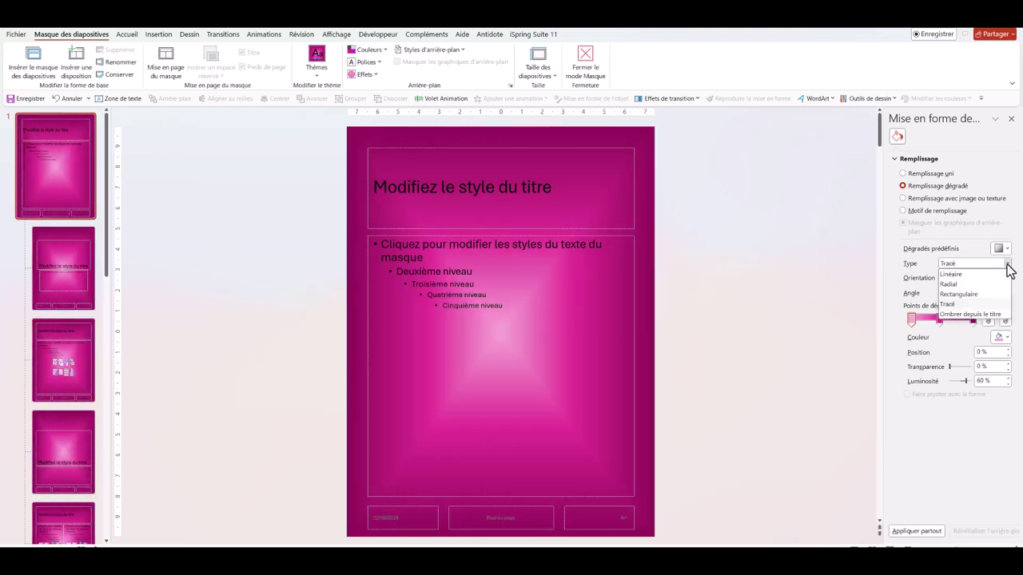
{"action": "left_click", "coordinate": [974, 314]}
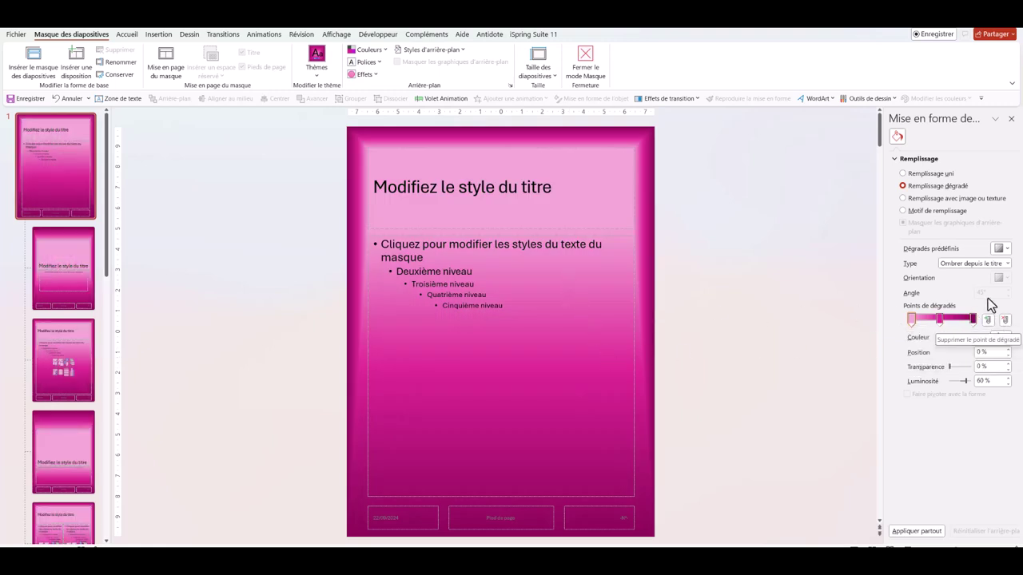
- Make the first stop light pink, lighten the middle stop, set the last to -25% brightness, and close the pane
{"action": "left_click", "coordinate": [1005, 339]}
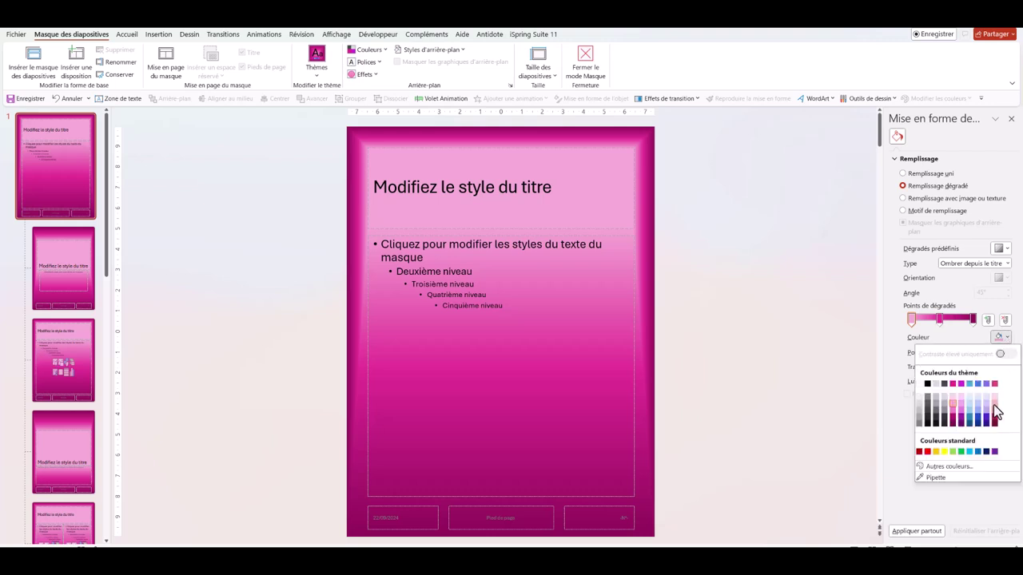
{"action": "left_click", "coordinate": [951, 404]}
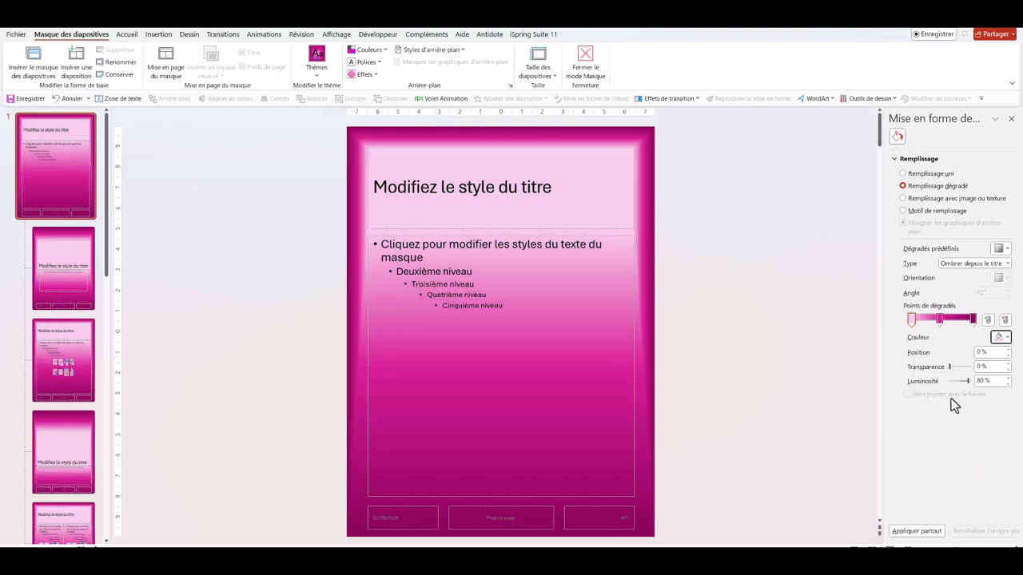
{"action": "left_click", "coordinate": [940, 319]}
{"action": "left_click", "coordinate": [1005, 337]}
{"action": "left_click", "coordinate": [957, 404]}
{"action": "left_click", "coordinate": [973, 319]}
{"action": "left_click", "coordinate": [1005, 338]}
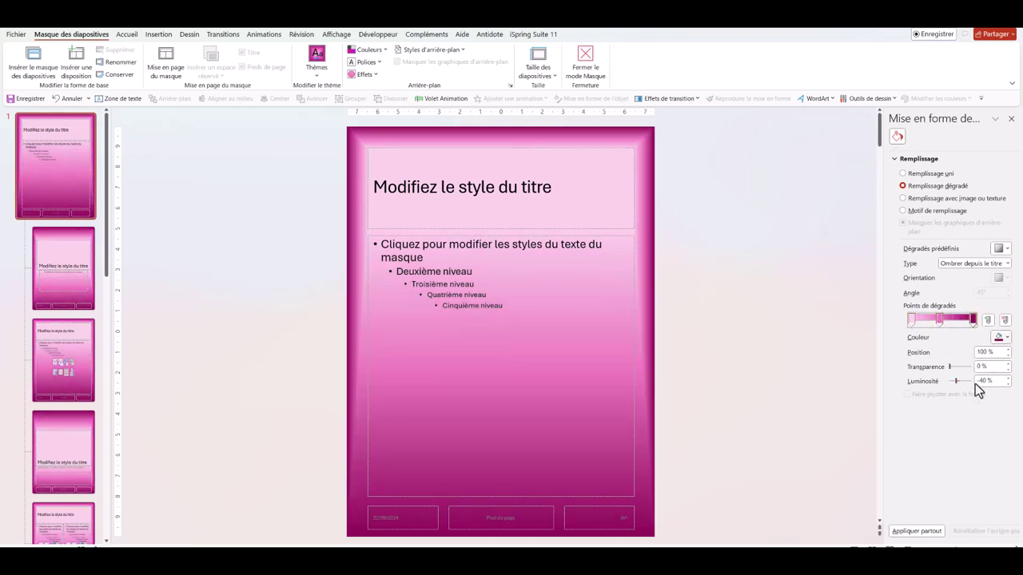
{"action": "left_click", "coordinate": [829, 389]}
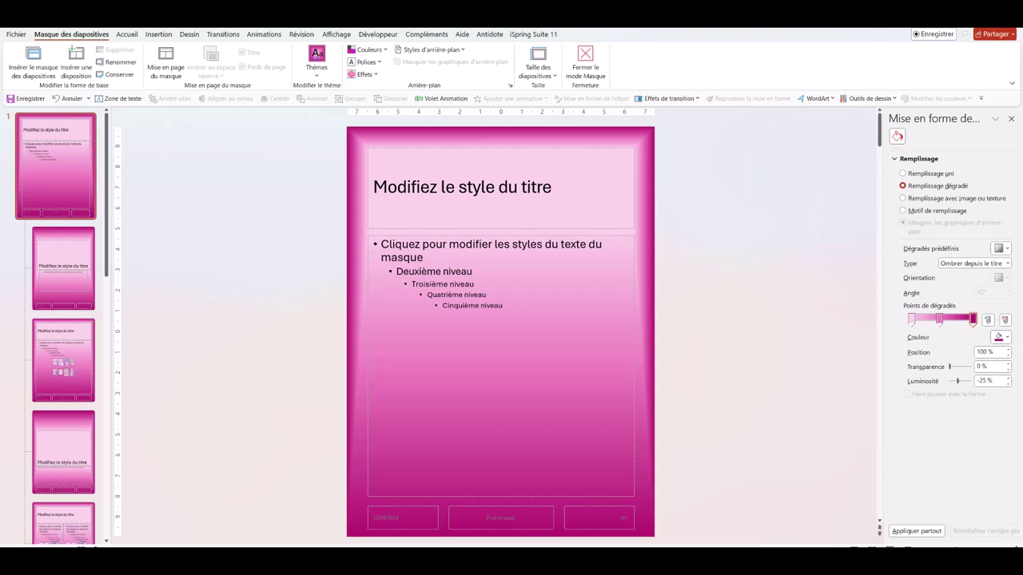
{"action": "left_click", "coordinate": [1011, 118]}
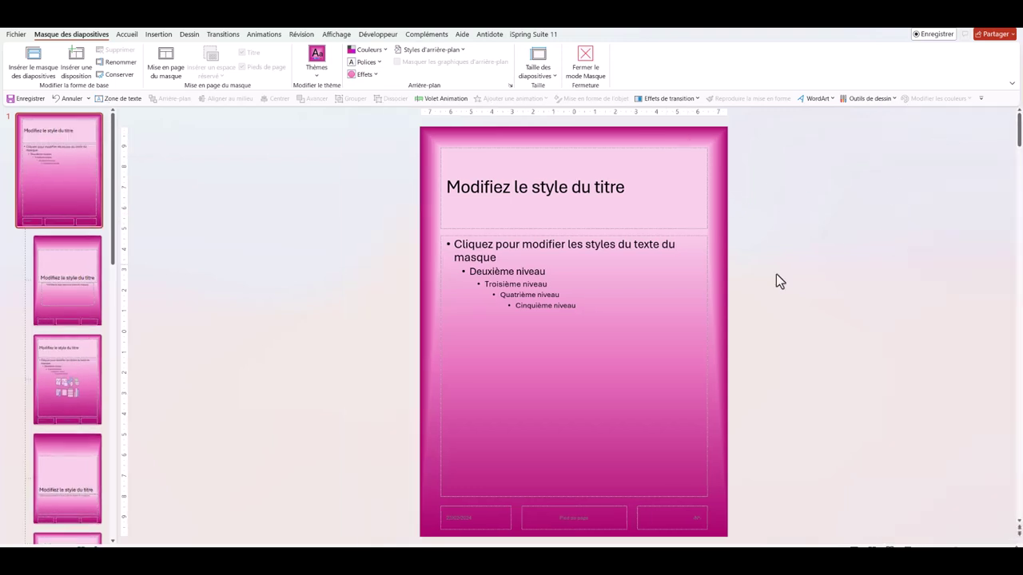
- Look over the background styles and select the master's title, body and date placeholders
{"action": "left_click", "coordinate": [460, 51]}
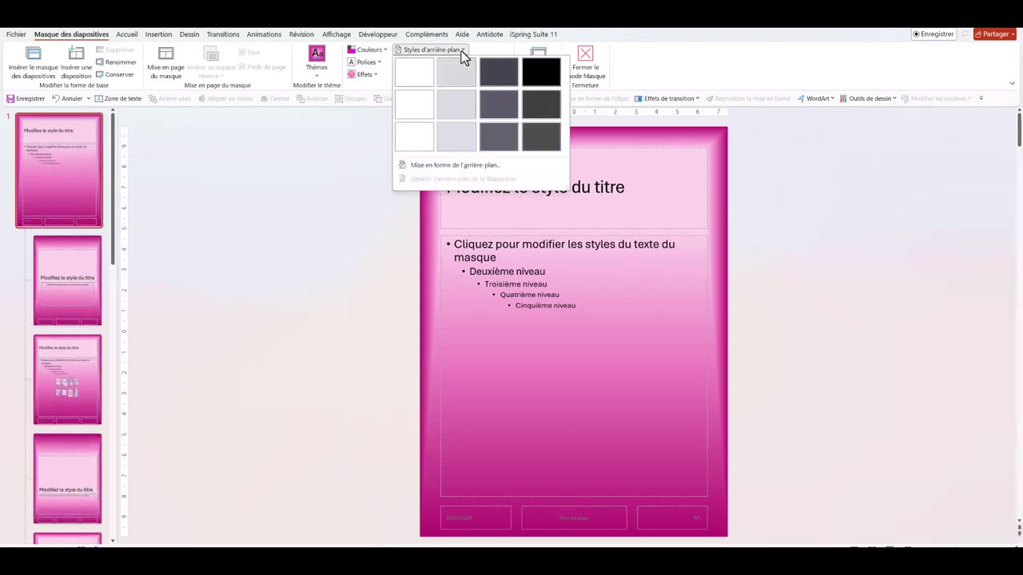
{"action": "left_click", "coordinate": [293, 209]}
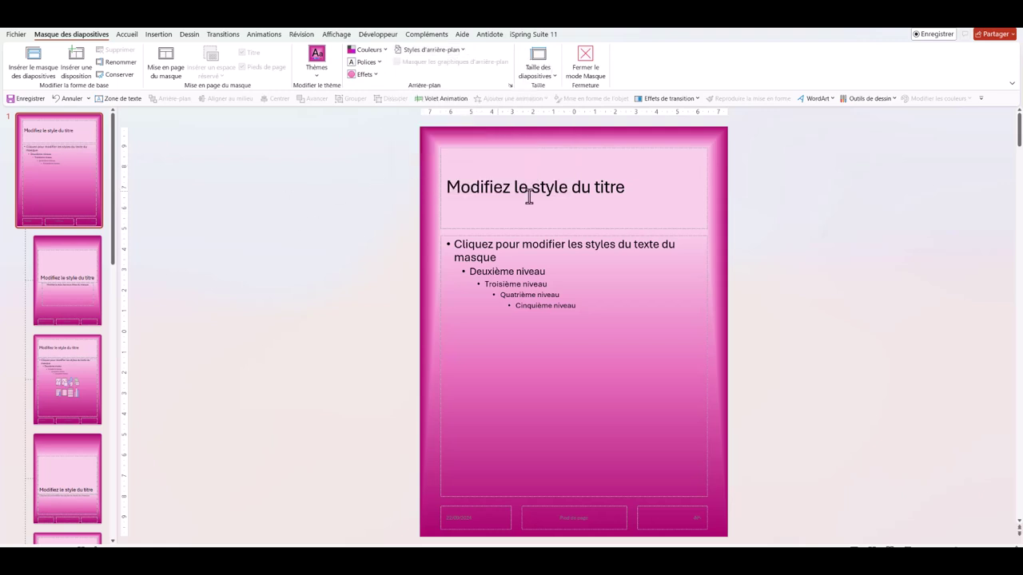
{"action": "left_click", "coordinate": [480, 189]}
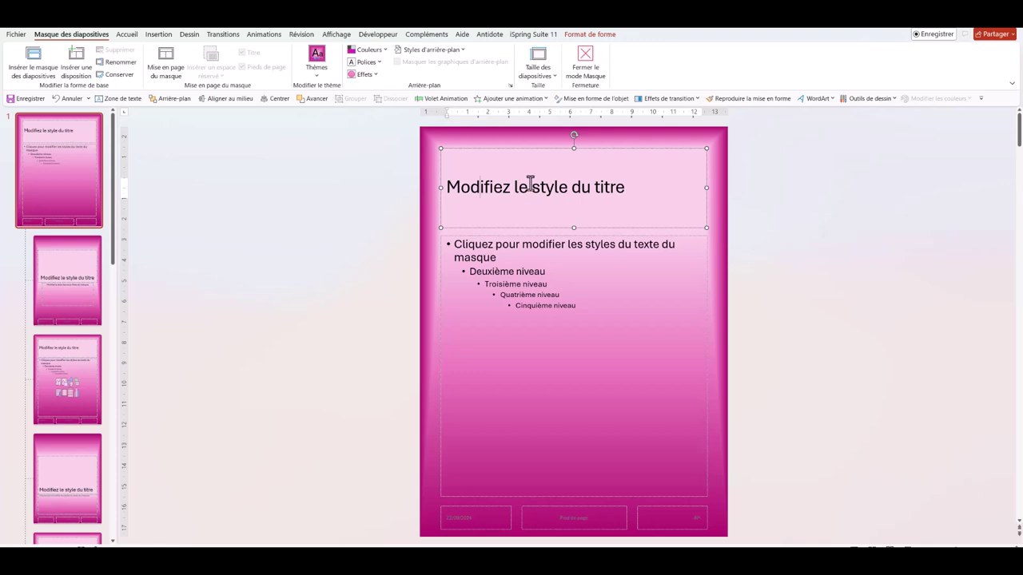
{"action": "left_click", "coordinate": [501, 260]}
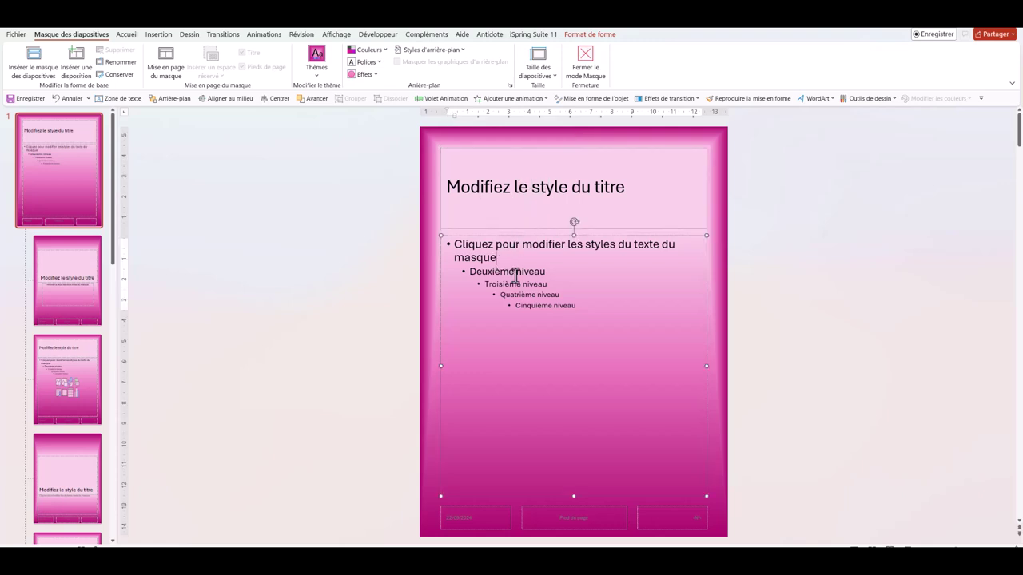
{"action": "left_click", "coordinate": [482, 519]}
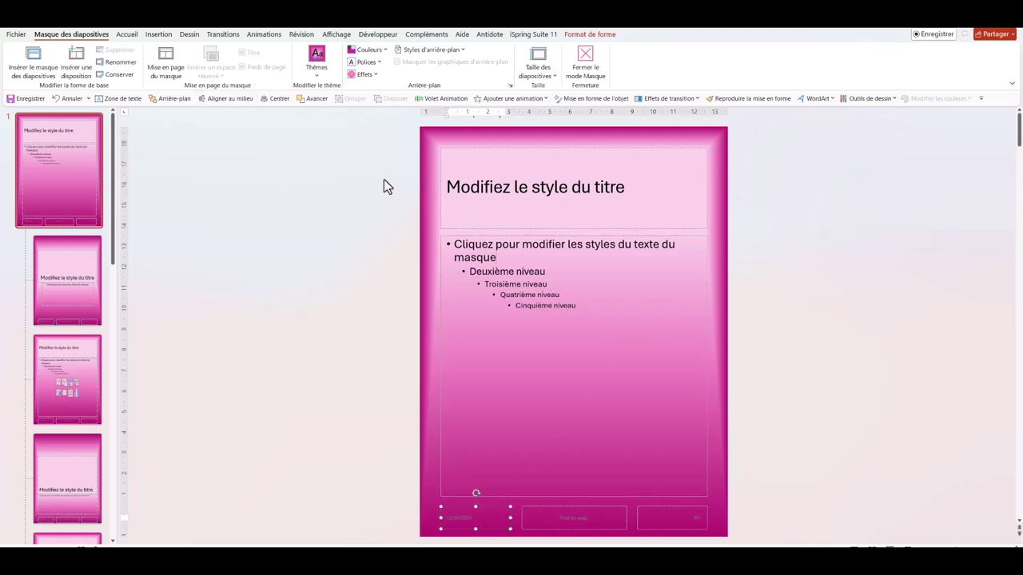
- Turn off the Date and slide number placeholders and delete the remaining footer placeholder
{"action": "left_click", "coordinate": [165, 70]}
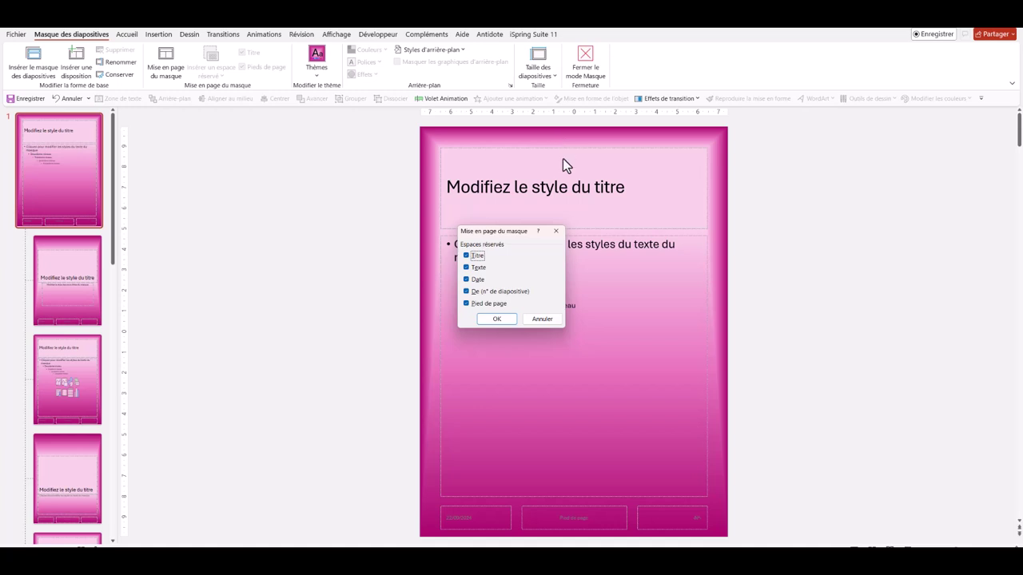
{"action": "left_click", "coordinate": [466, 281]}
{"action": "left_click", "coordinate": [466, 291]}
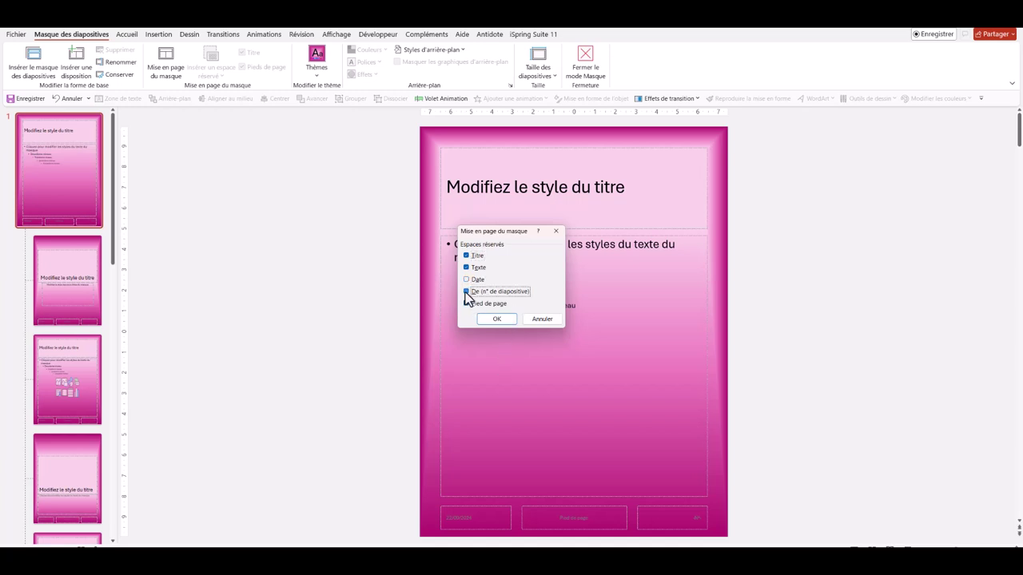
{"action": "left_click", "coordinate": [495, 319]}
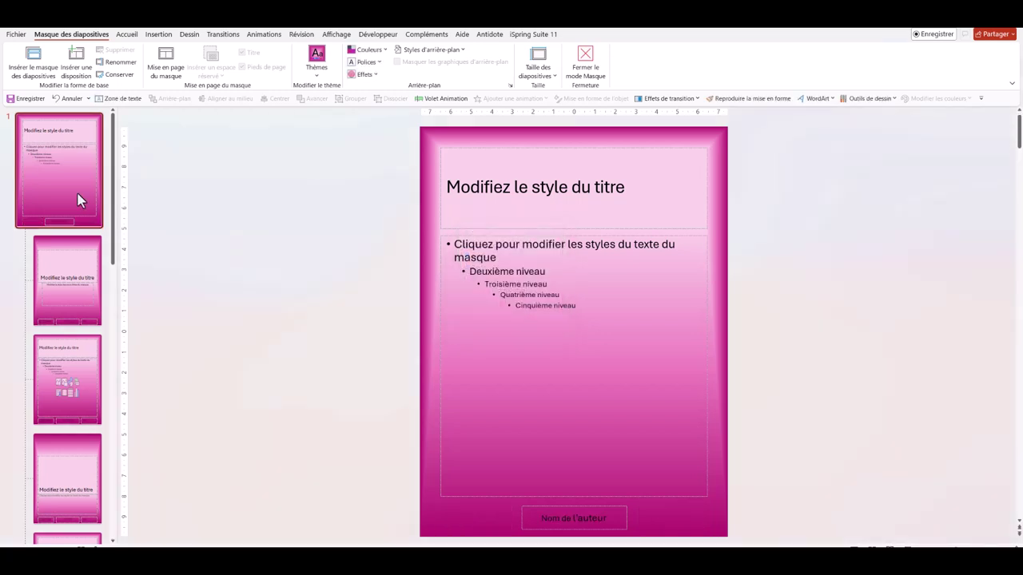
{"action": "left_click", "coordinate": [553, 515]}
{"action": "key", "text": "Delete"}
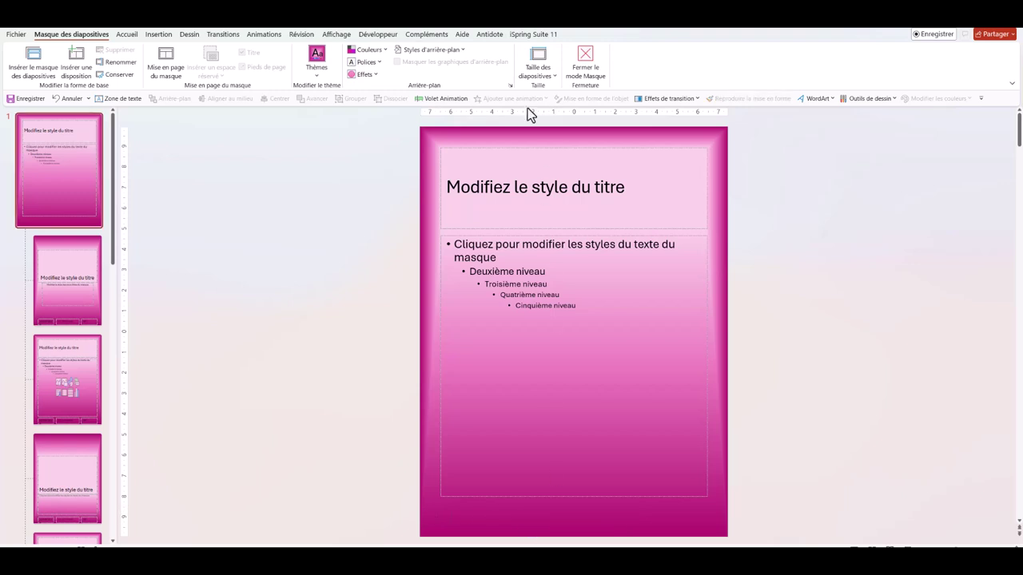
- Insert the logo picture from this device and shrink it to about half size in the top-right corner
{"action": "left_click", "coordinate": [157, 35]}
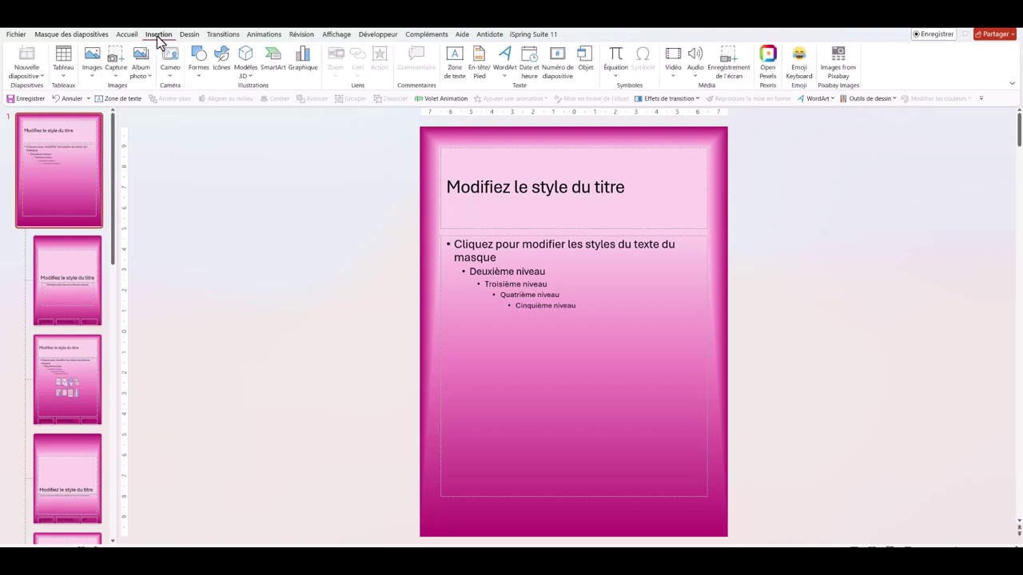
{"action": "left_click", "coordinate": [91, 72]}
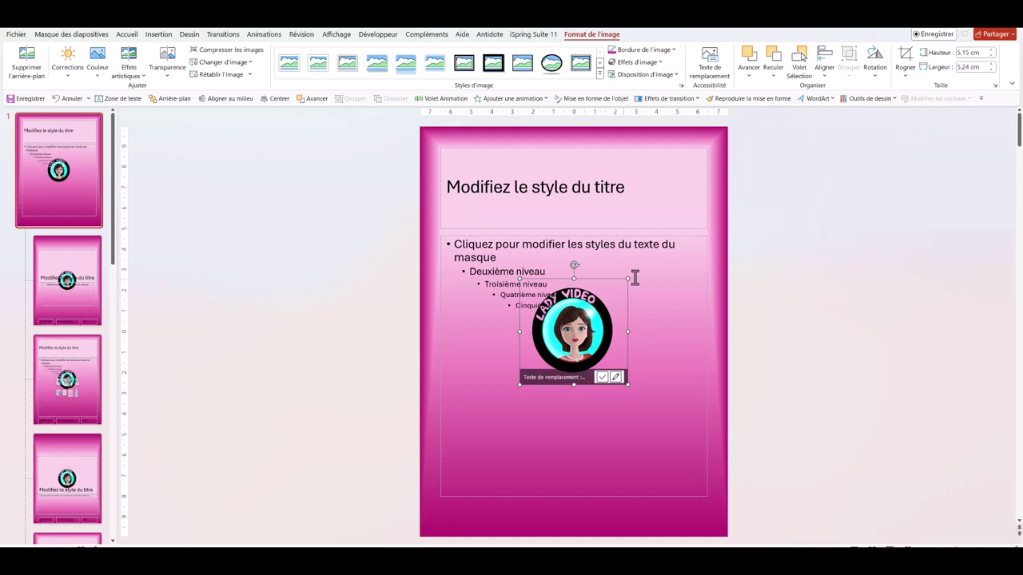
{"action": "mouse_move", "coordinate": [627, 278]}
{"action": "left_mouse_down"}
{"action": "mouse_move", "coordinate": [576, 349]}
{"action": "mouse_move", "coordinate": [663, 160]}
{"action": "left_mouse_up"}
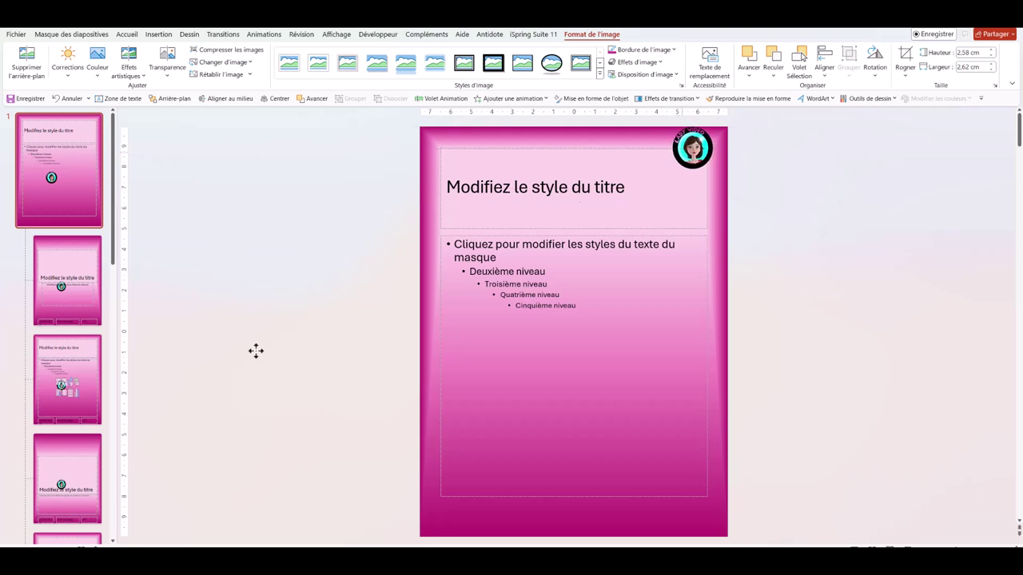
{"action": "scroll", "coordinate": [71, 229], "scroll_direction": "down", "scroll_amount": 3}
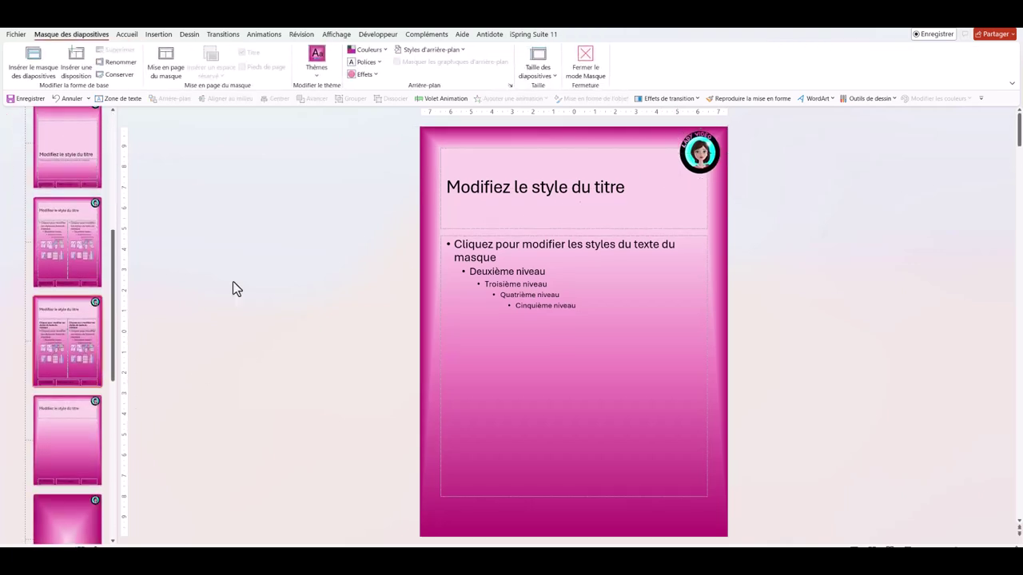
{"action": "scroll", "coordinate": [231, 287], "scroll_direction": "up", "scroll_amount": 5}
{"action": "left_click", "coordinate": [710, 139]}
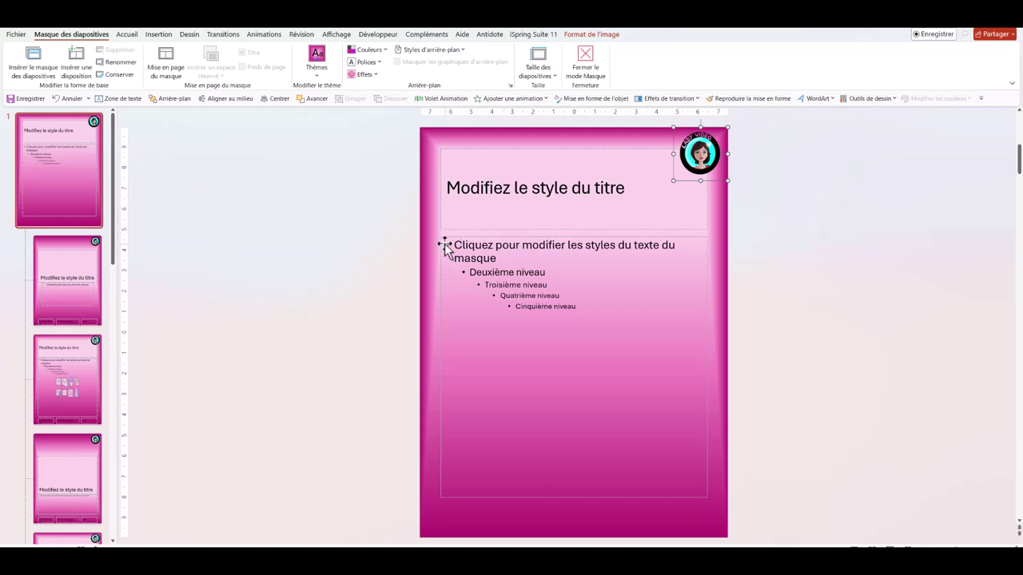
{"action": "key", "text": "Escape"}
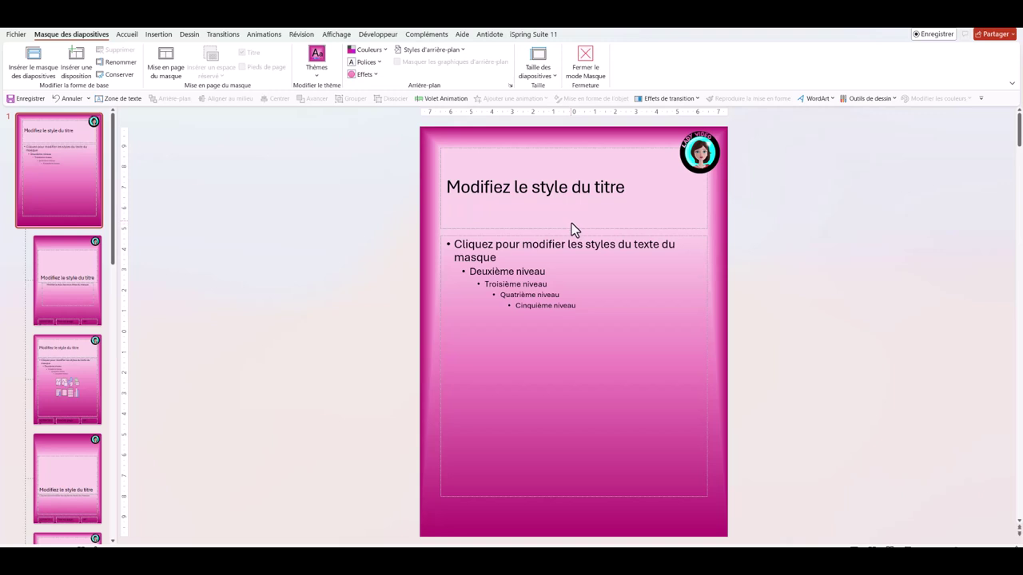
{"action": "left_click", "coordinate": [571, 224]}
- Shorten the master title placeholder and extend the body placeholder further down the page
{"action": "mouse_move", "coordinate": [574, 228]}
{"action": "left_mouse_down"}
{"action": "mouse_move", "coordinate": [574, 196]}
{"action": "mouse_move", "coordinate": [572, 205]}
{"action": "left_mouse_up"}
{"action": "left_click", "coordinate": [570, 236]}
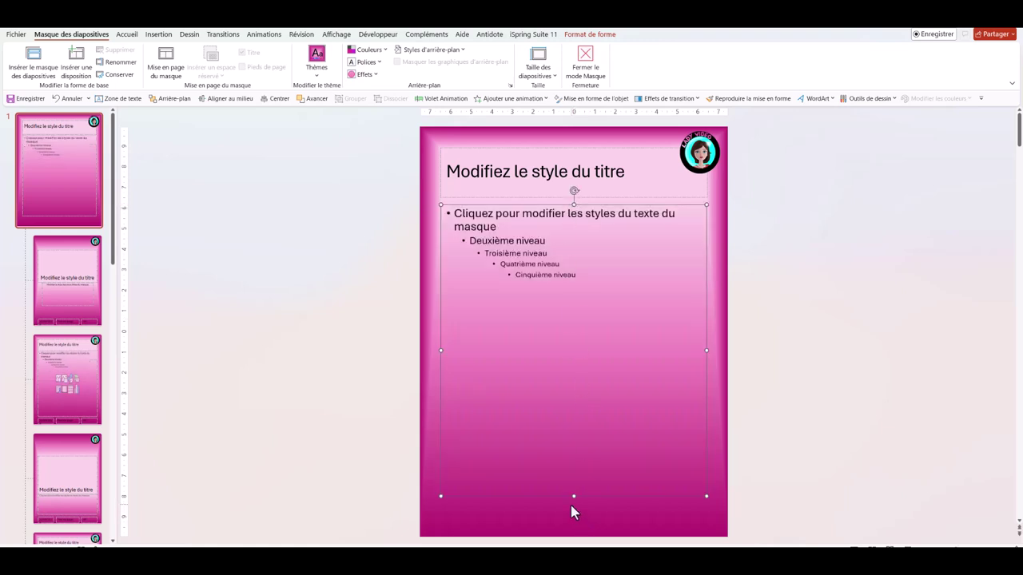
{"action": "left_click_drag", "start_coordinate": [573, 497], "coordinate": [573, 515]}
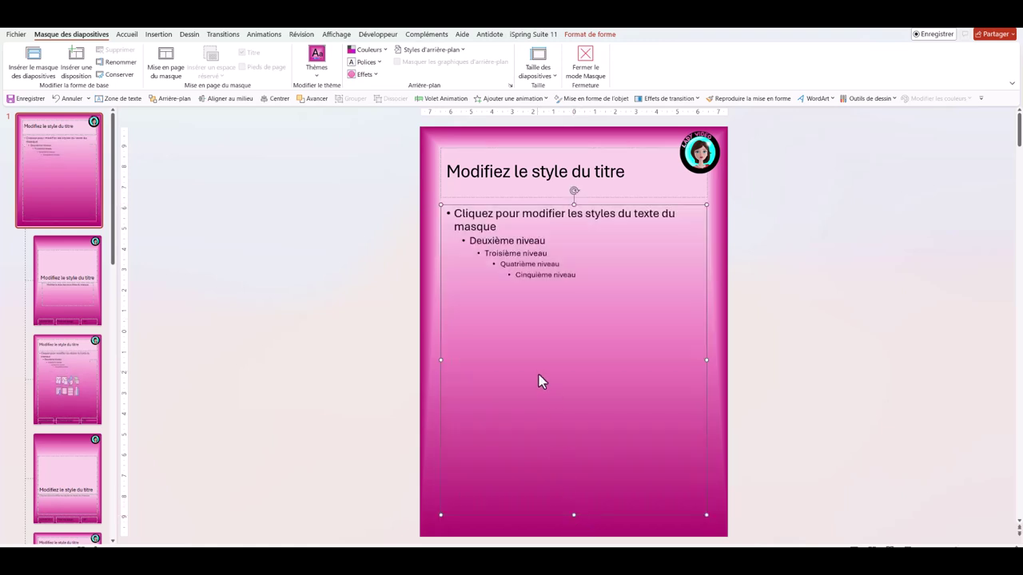
- Frame the body placeholder with a 6 pt dark red outline and the first bevel effect
{"action": "left_click", "coordinate": [477, 227]}
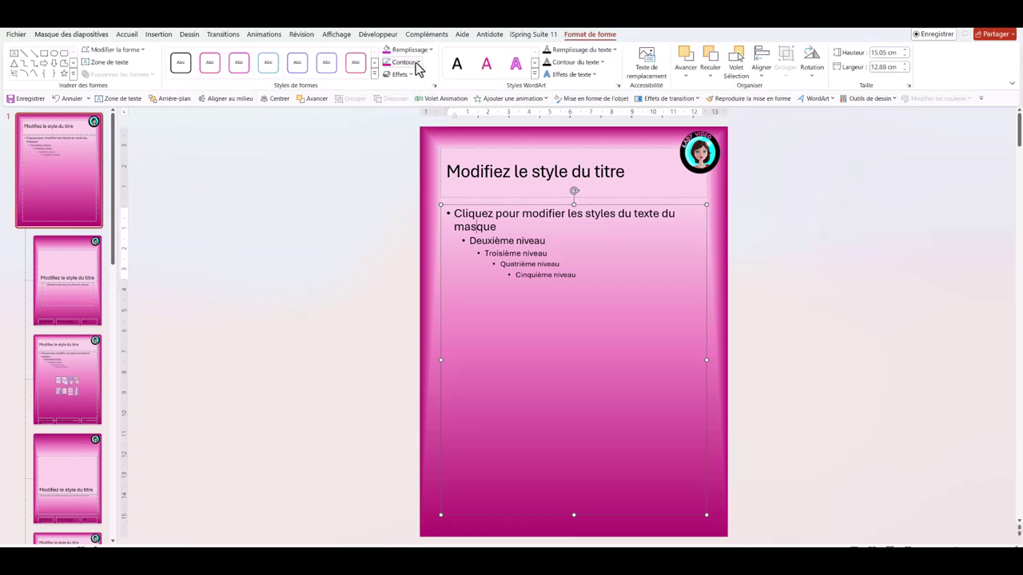
{"action": "left_click", "coordinate": [415, 64]}
{"action": "left_click", "coordinate": [386, 177]}
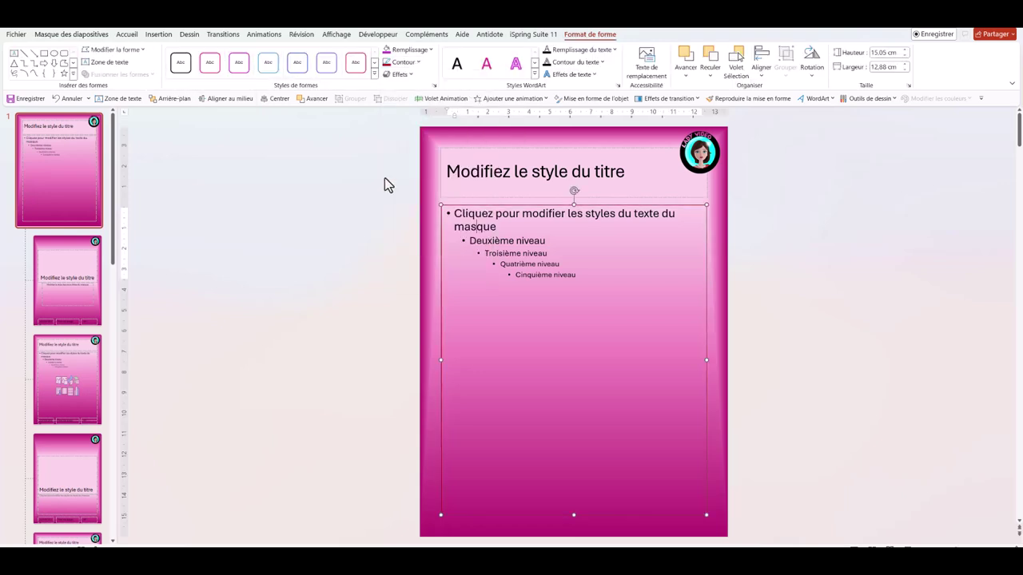
{"action": "left_click", "coordinate": [404, 63]}
{"action": "mouse_move", "coordinate": [416, 235]}
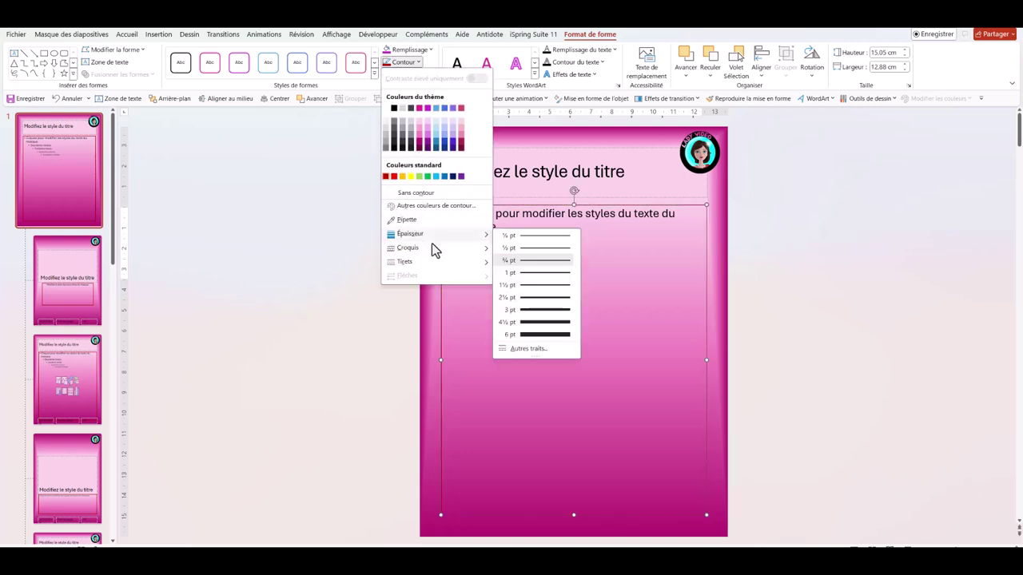
{"action": "left_click", "coordinate": [528, 313]}
{"action": "left_click", "coordinate": [399, 74]}
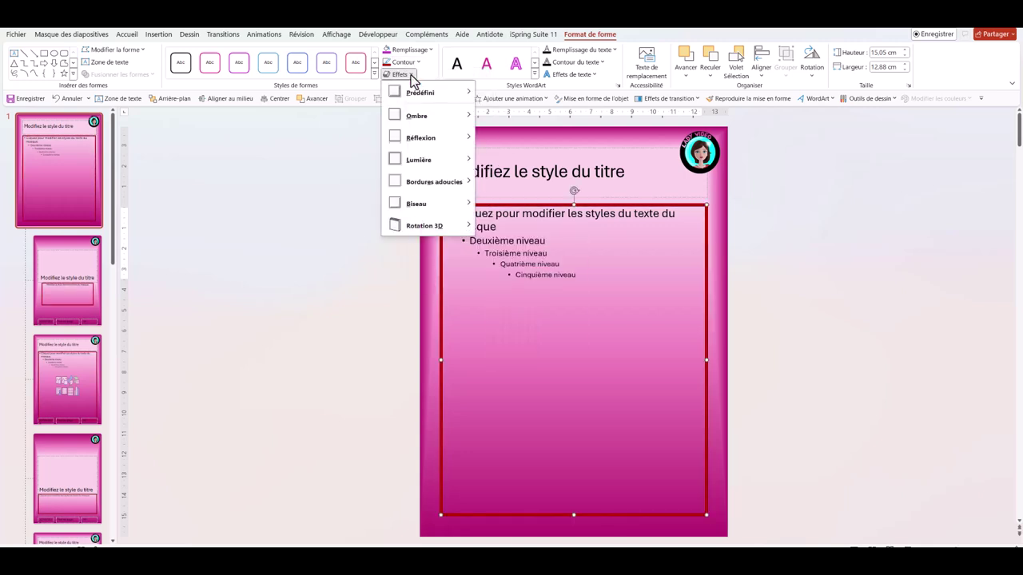
{"action": "mouse_move", "coordinate": [422, 209]}
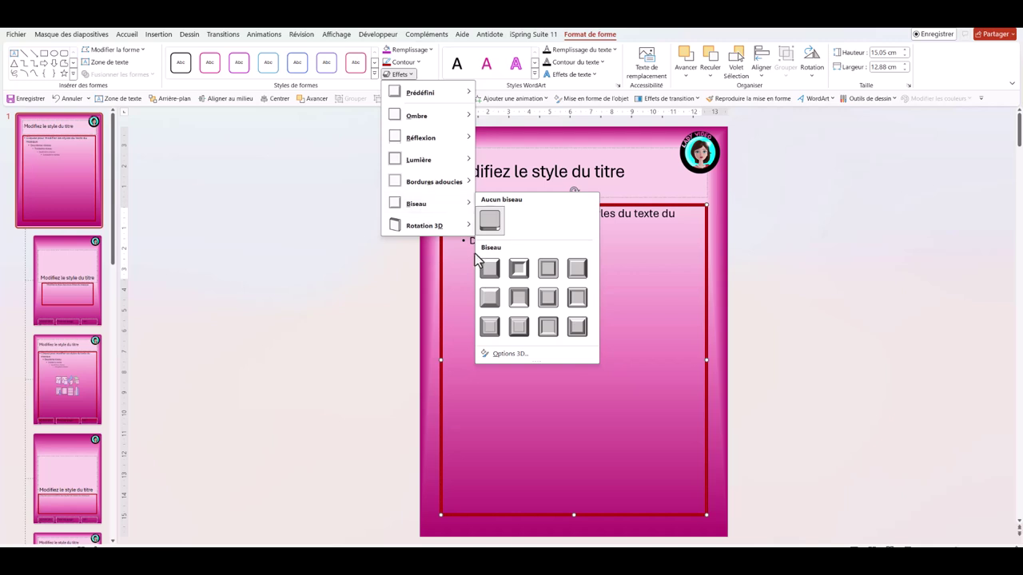
{"action": "left_click", "coordinate": [488, 276]}
{"action": "left_click", "coordinate": [403, 63]}
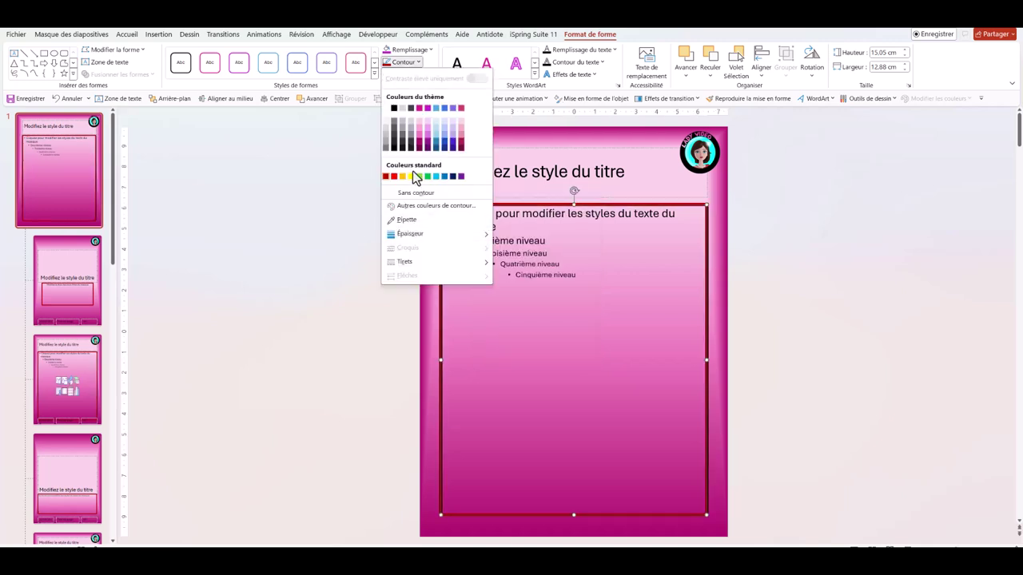
{"action": "mouse_move", "coordinate": [421, 230]}
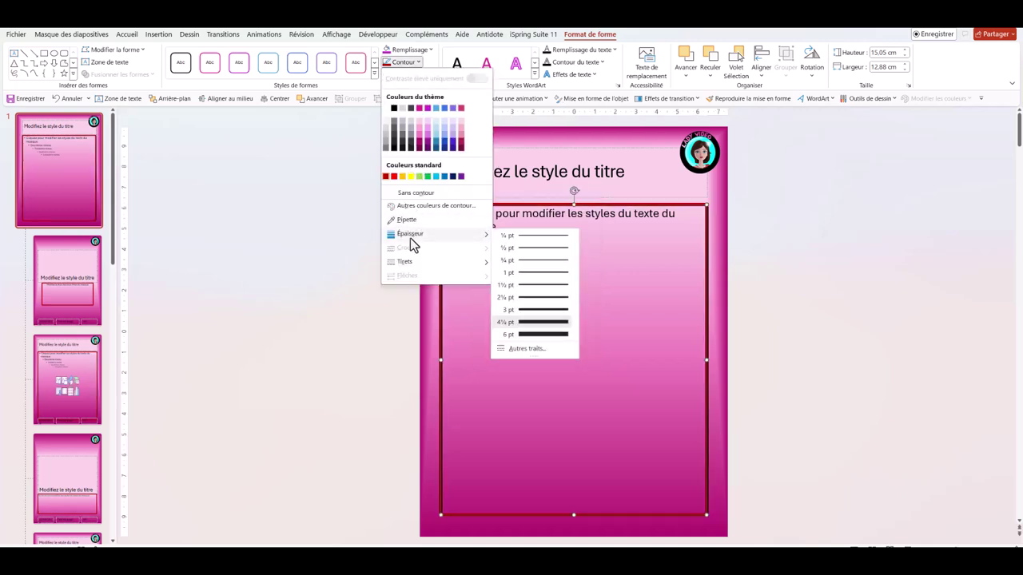
{"action": "left_click", "coordinate": [529, 335]}
{"action": "left_click", "coordinate": [776, 287]}
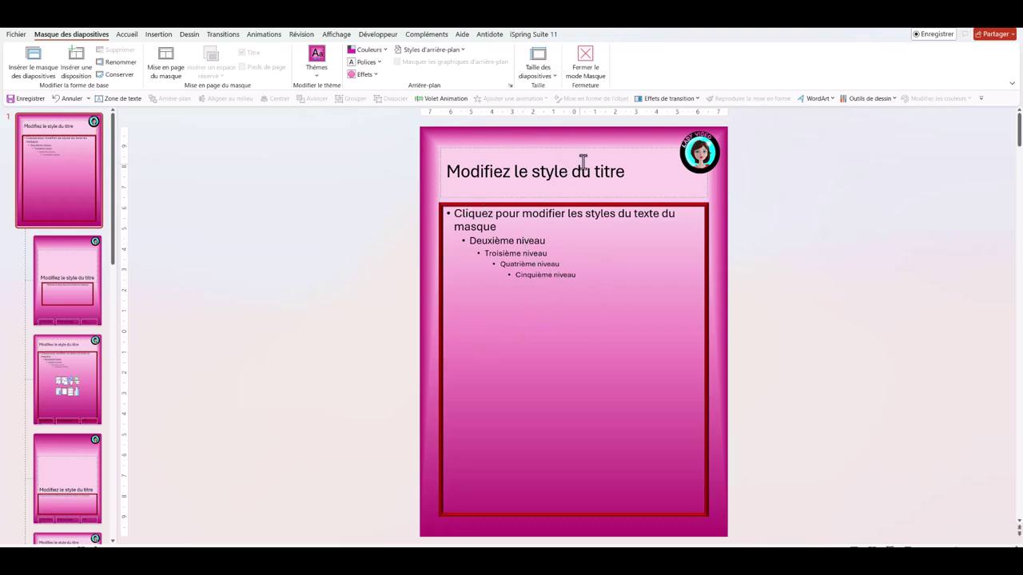
- Turn off the footer placeholders on the Title and Content layout
{"action": "left_click", "coordinate": [74, 296]}
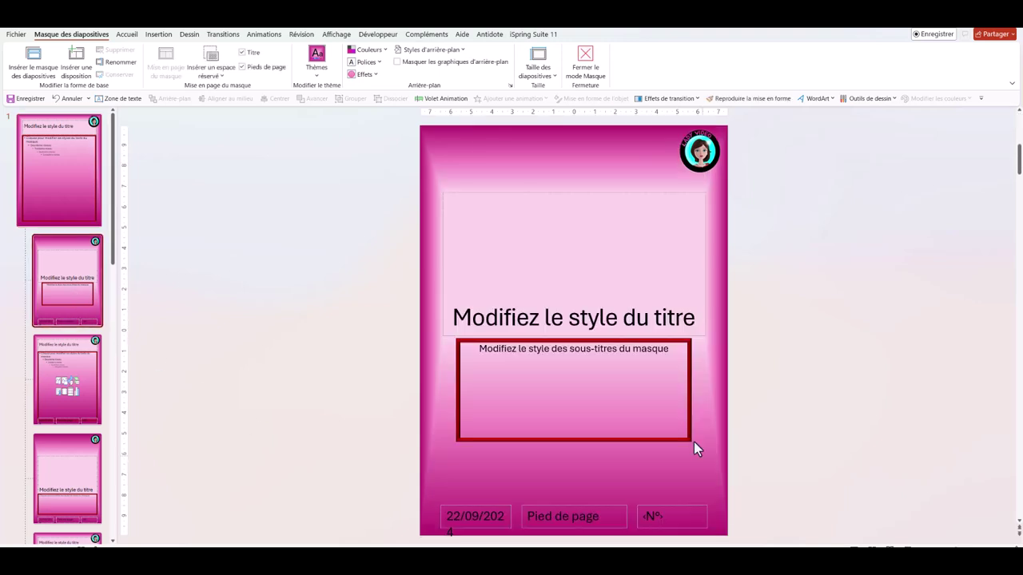
{"action": "left_click", "coordinate": [77, 391]}
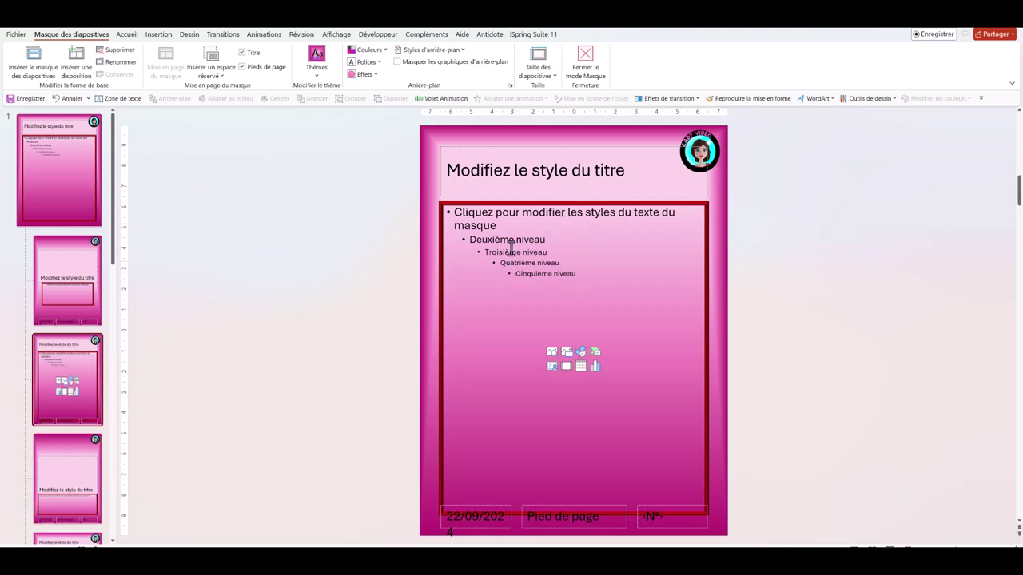
{"action": "left_click", "coordinate": [483, 525]}
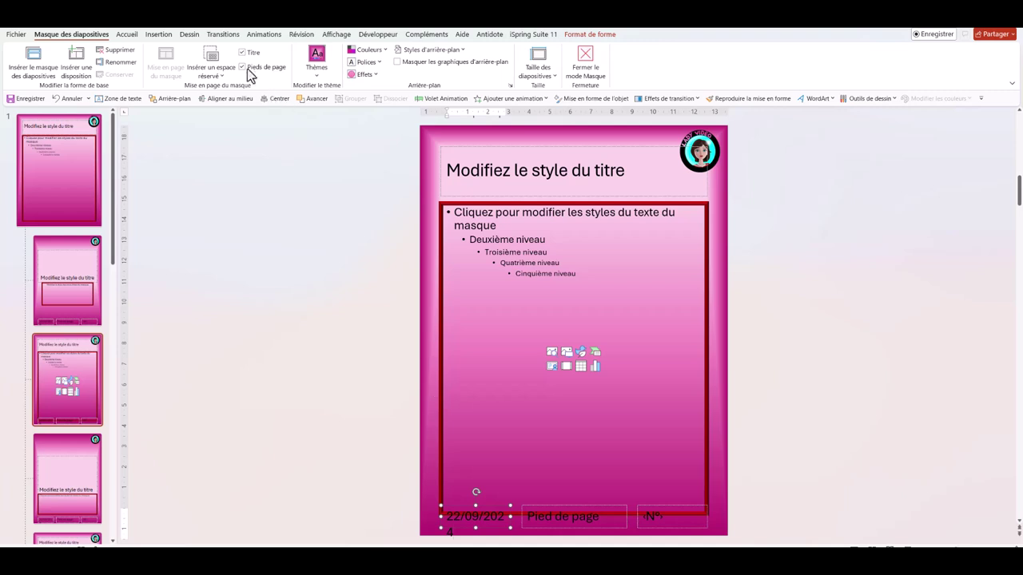
{"action": "left_click", "coordinate": [243, 68]}
{"action": "scroll", "coordinate": [71, 425], "scroll_direction": "down", "scroll_amount": 3}
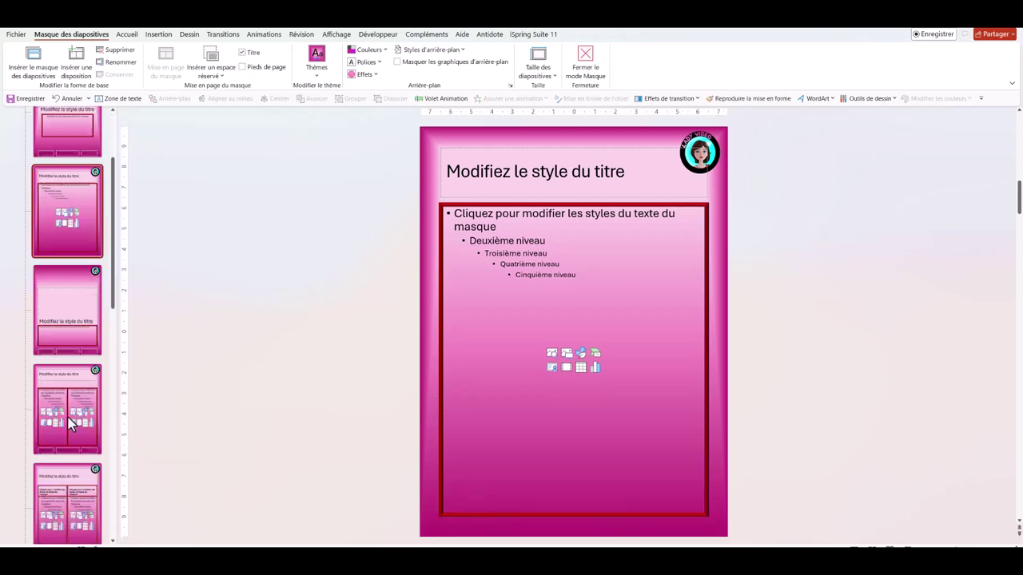
{"action": "scroll", "coordinate": [71, 425], "scroll_direction": "down", "scroll_amount": 1}
- Turn off the footer placeholders on the Two Content and Comparison layouts
{"action": "left_click", "coordinate": [69, 422]}
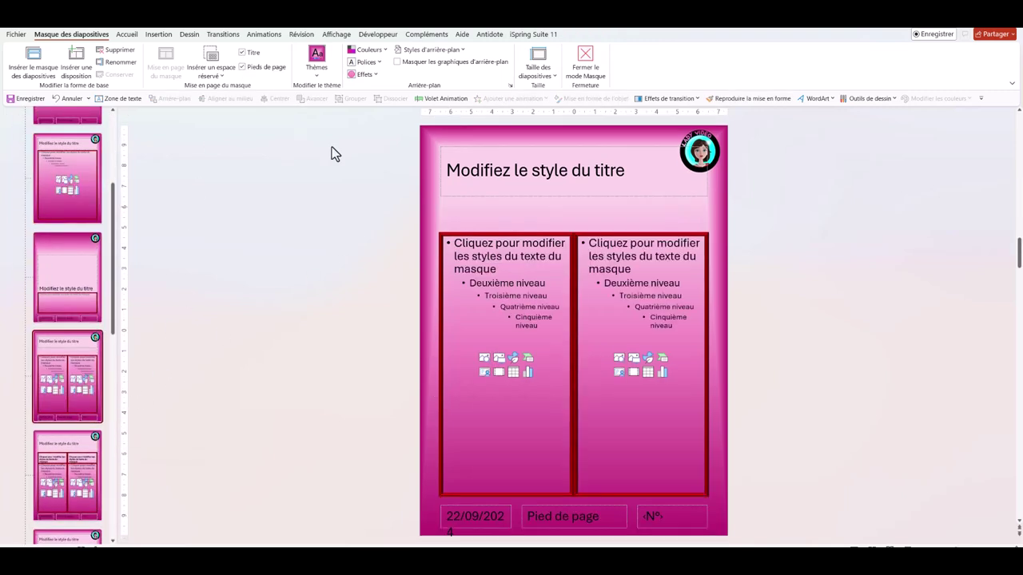
{"action": "left_click", "coordinate": [258, 69]}
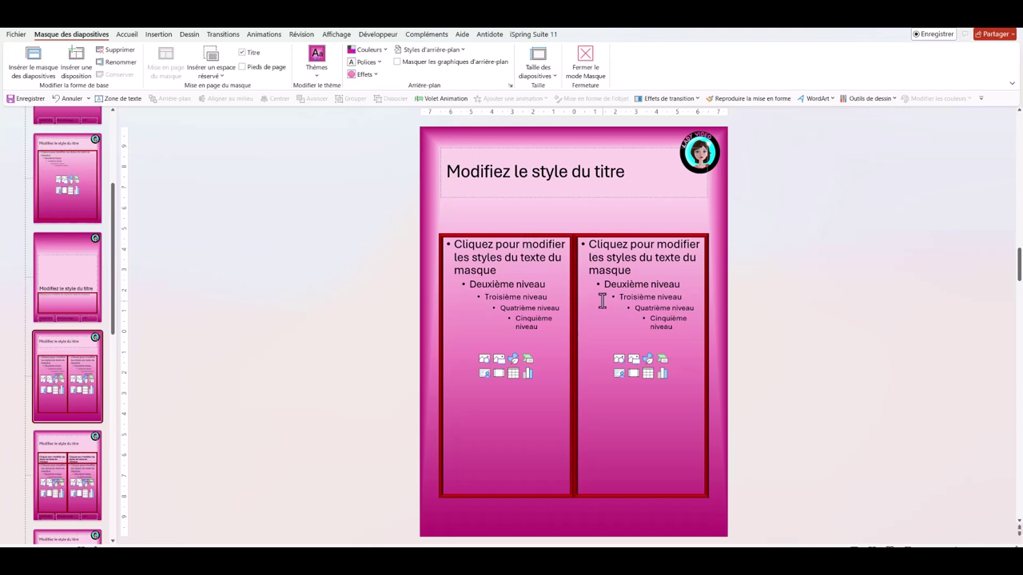
{"action": "left_click", "coordinate": [62, 186]}
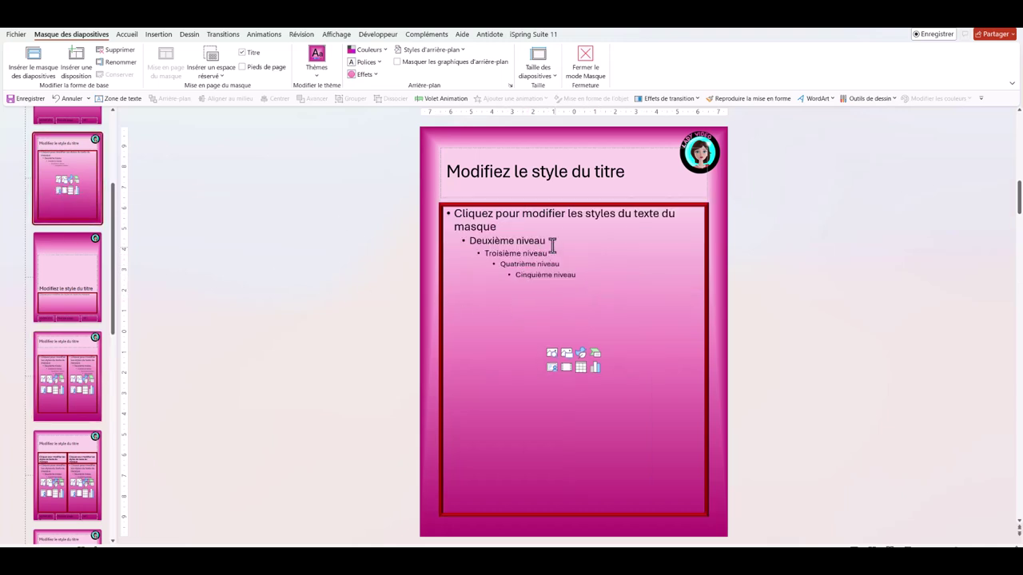
{"action": "left_click", "coordinate": [72, 490]}
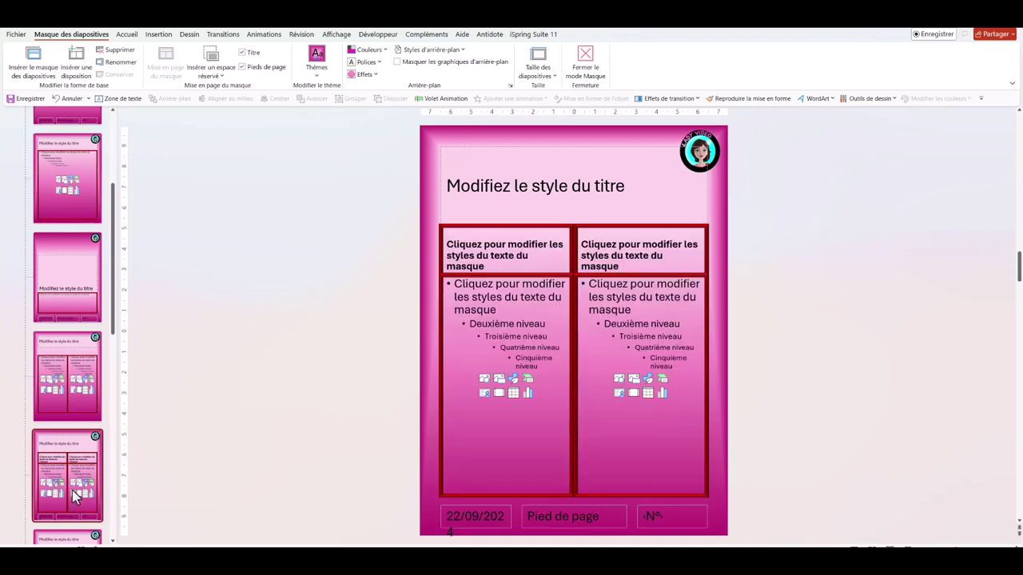
{"action": "left_click", "coordinate": [474, 516]}
{"action": "left_click", "coordinate": [274, 68]}
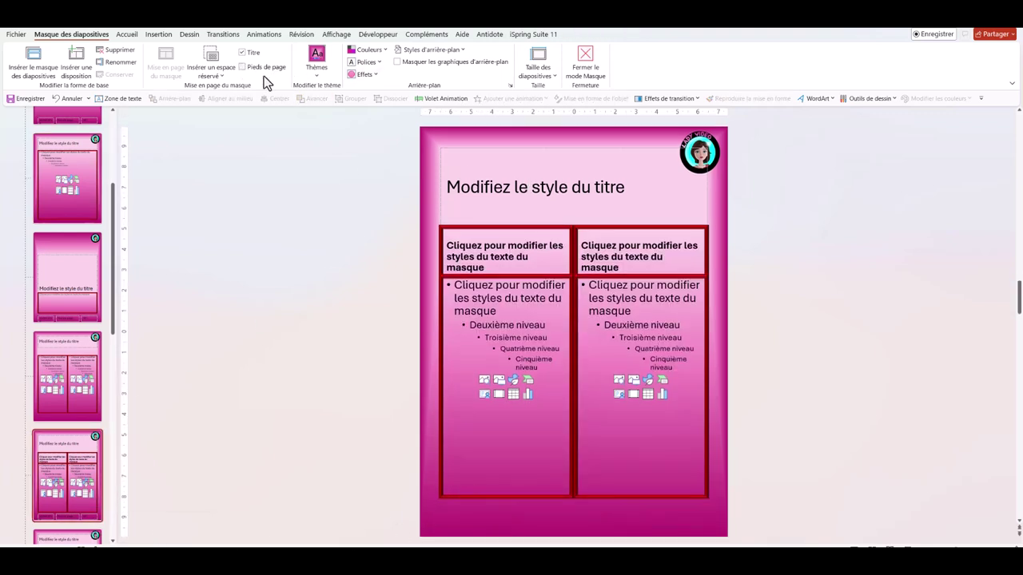
{"action": "scroll", "coordinate": [510, 400], "scroll_direction": "up", "scroll_amount": 1}
{"action": "scroll", "coordinate": [510, 400], "scroll_direction": "down", "scroll_amount": 1}
{"action": "scroll", "coordinate": [510, 401], "scroll_direction": "down", "scroll_amount": 1}
{"action": "scroll", "coordinate": [88, 331], "scroll_direction": "up", "scroll_amount": 5}
{"action": "left_click", "coordinate": [67, 379]}
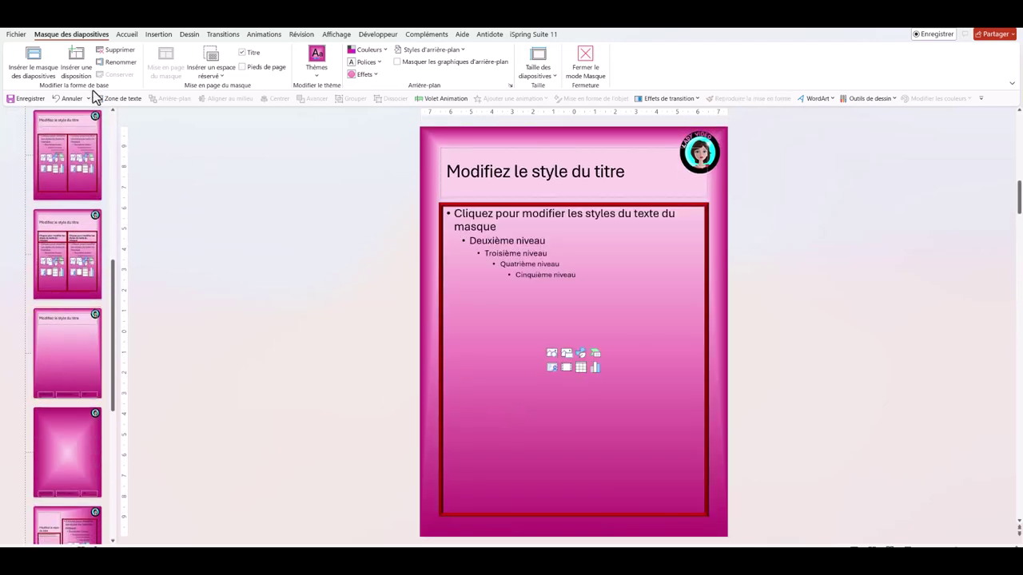
- Return to normal view, raise and shorten the title box, and stretch the subtitle box upward
{"action": "left_click", "coordinate": [585, 66]}
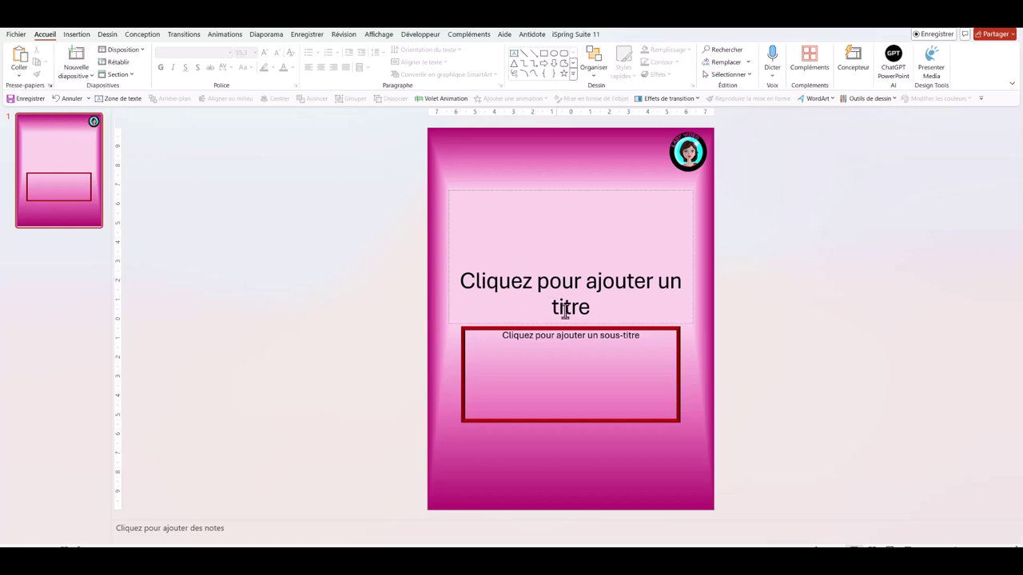
{"action": "left_click_drag", "start_coordinate": [567, 302], "coordinate": [567, 231]}
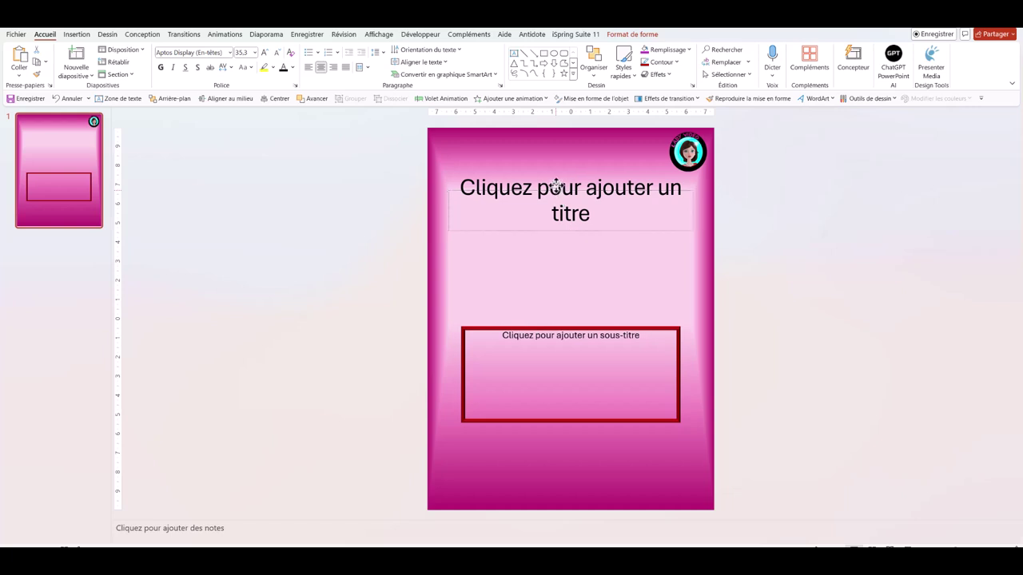
{"action": "left_click_drag", "start_coordinate": [556, 192], "coordinate": [557, 174]}
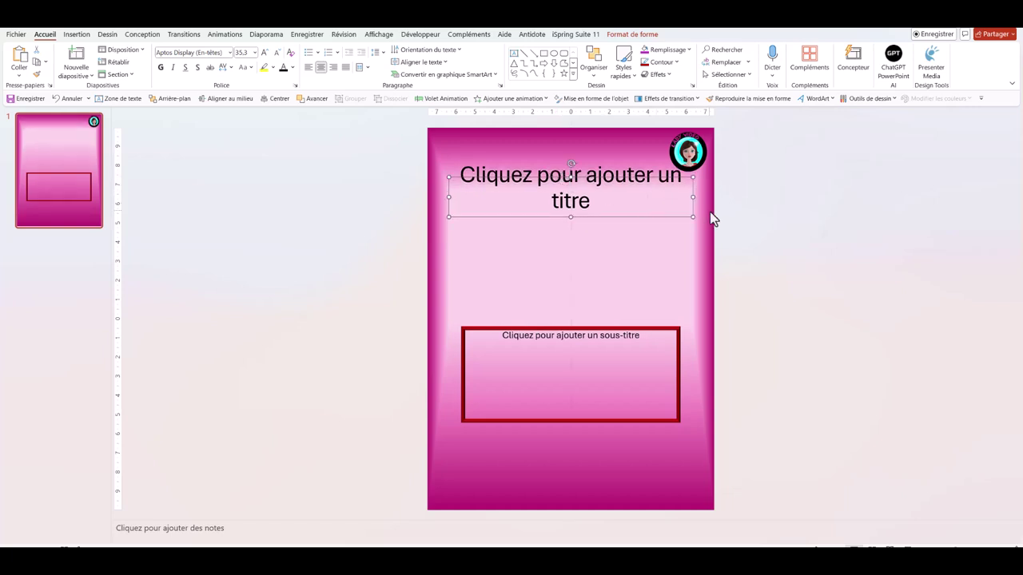
{"action": "left_click", "coordinate": [605, 335]}
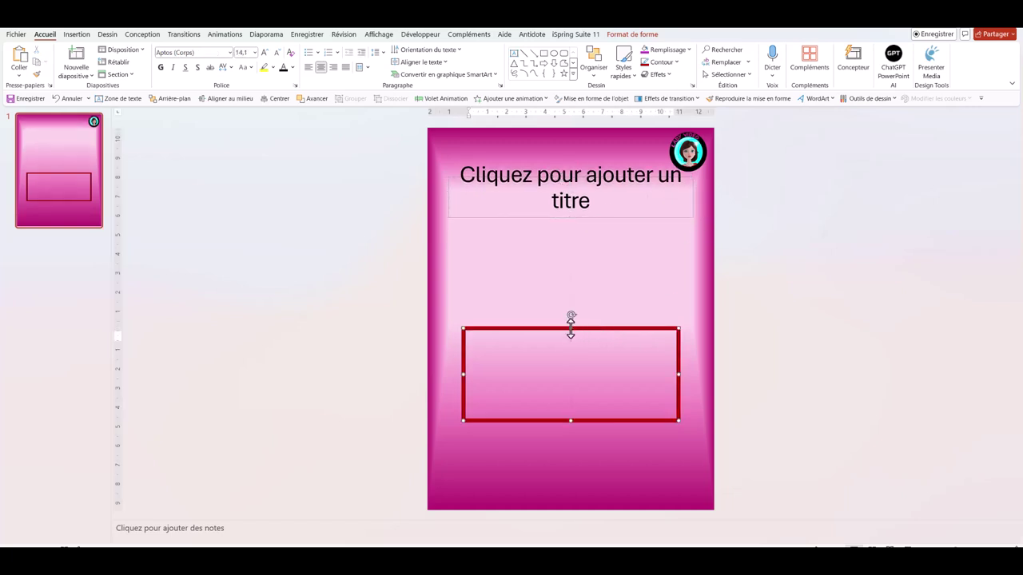
{"action": "left_click_drag", "start_coordinate": [571, 328], "coordinate": [565, 232]}
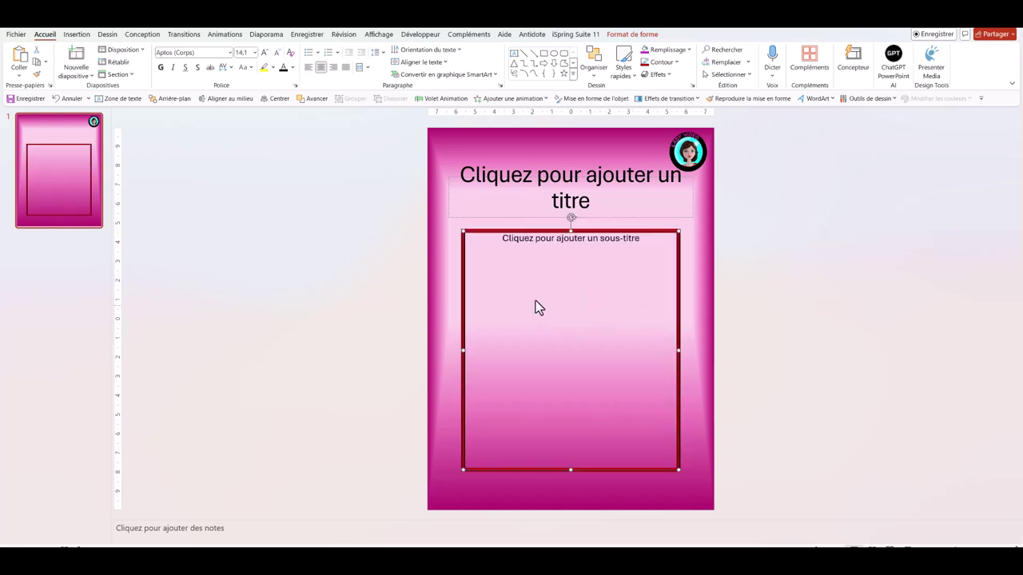
{"action": "left_click", "coordinate": [540, 244]}
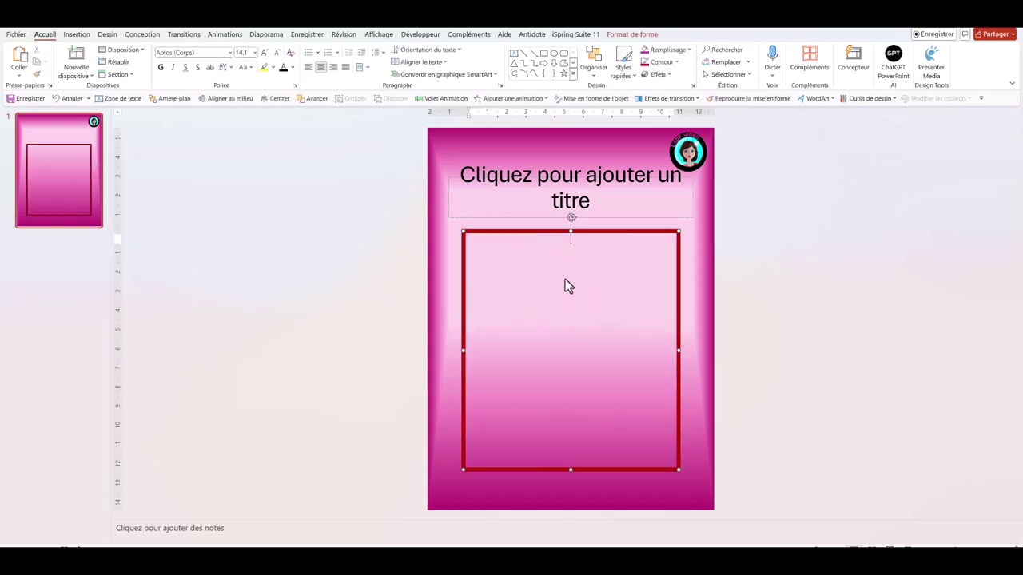
- Add a Contenu avec légende slide and a two-column Comparison slide
{"action": "left_click", "coordinate": [67, 302]}
{"action": "left_click", "coordinate": [93, 78]}
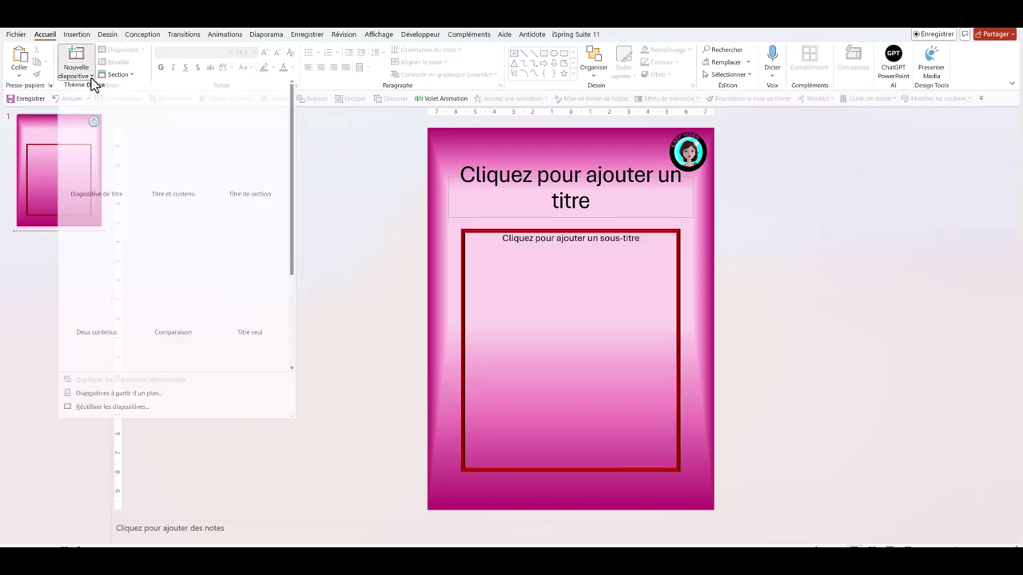
{"action": "scroll", "coordinate": [140, 275], "scroll_direction": "down", "scroll_amount": 1}
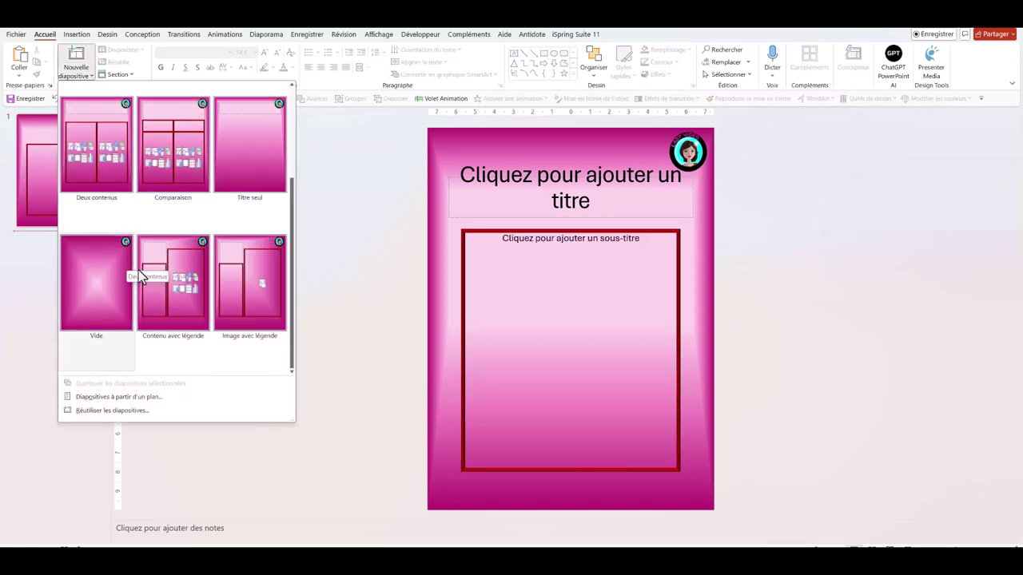
{"action": "left_click", "coordinate": [140, 276]}
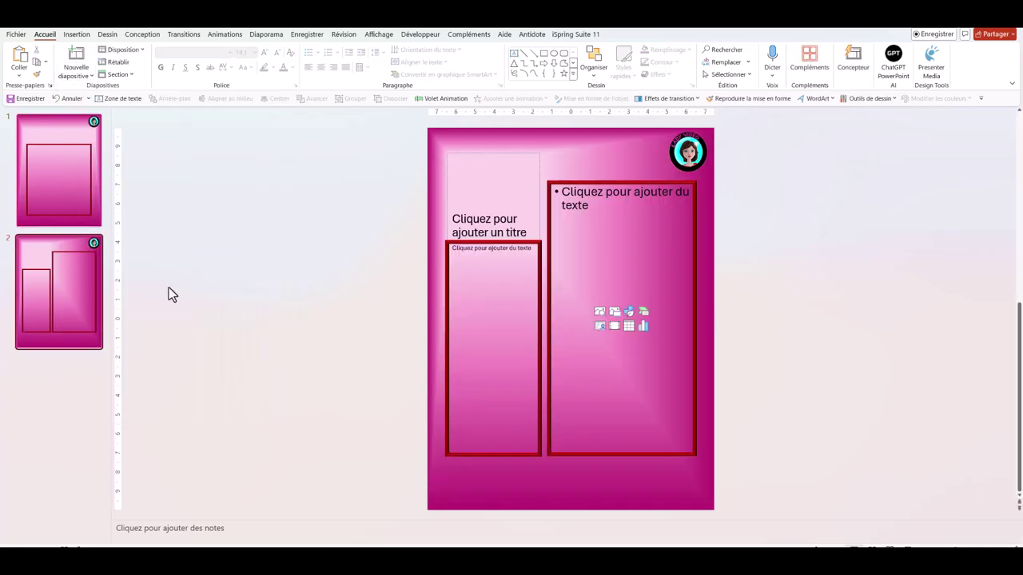
{"action": "left_click", "coordinate": [77, 72]}
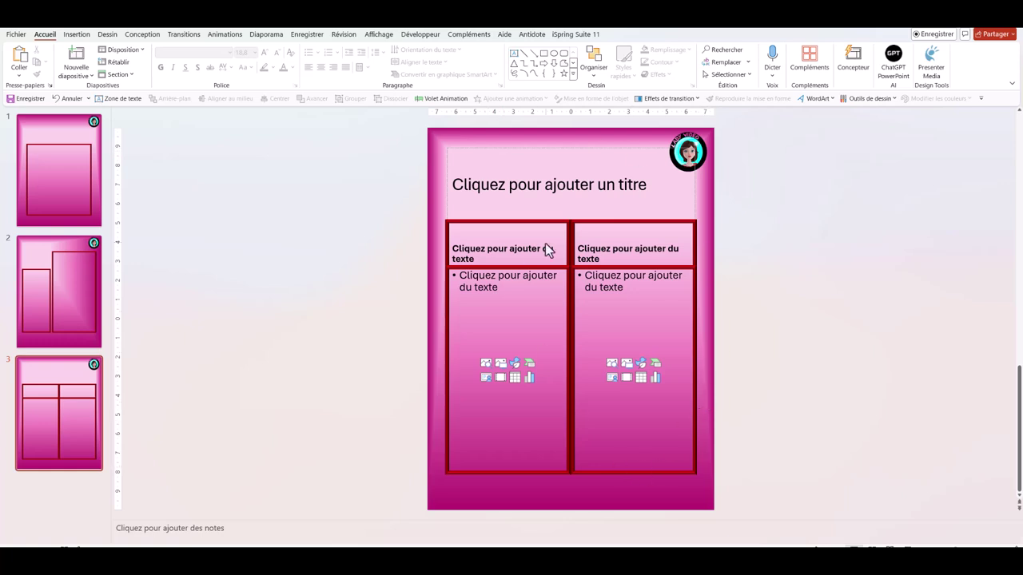
{"action": "left_click", "coordinate": [512, 179]}
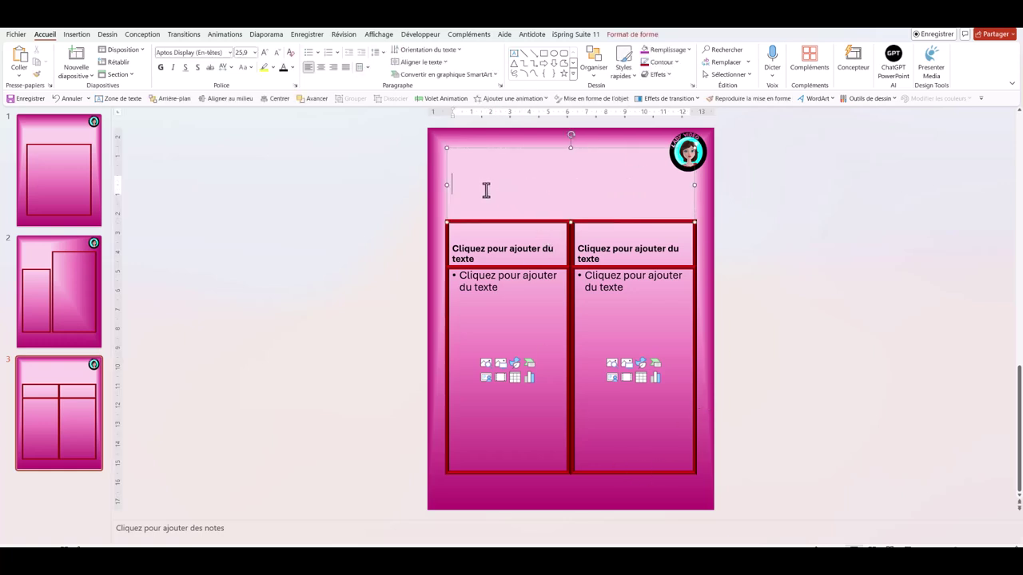
{"action": "left_click", "coordinate": [253, 286]}
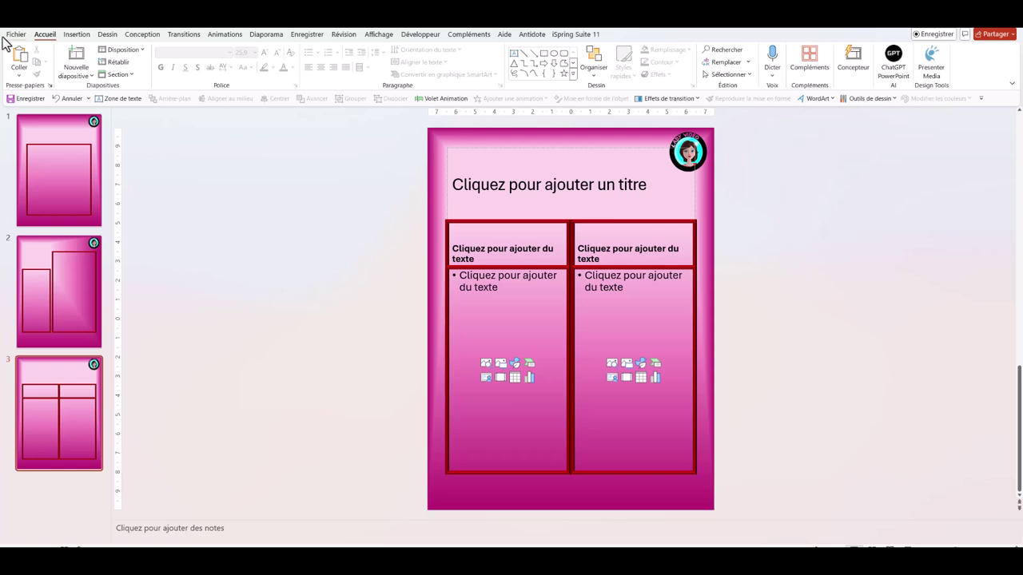
- Save the presentation as 'masque fiches' and return to the File start page
{"action": "left_click", "coordinate": [51, 160]}
{"action": "left_click", "coordinate": [17, 35]}
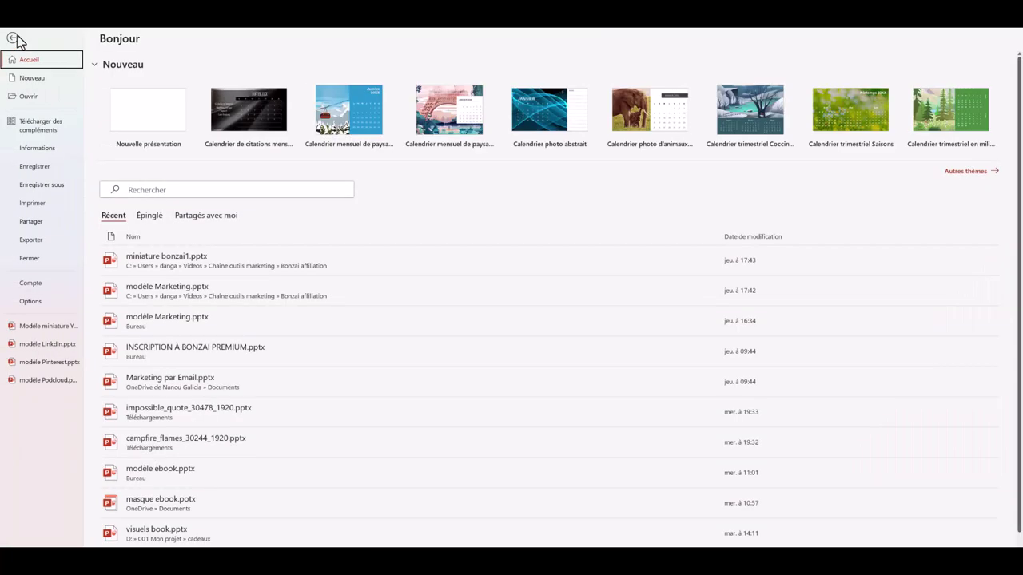
{"action": "key", "text": "F12"}
{"action": "type", "text": "masqu"}
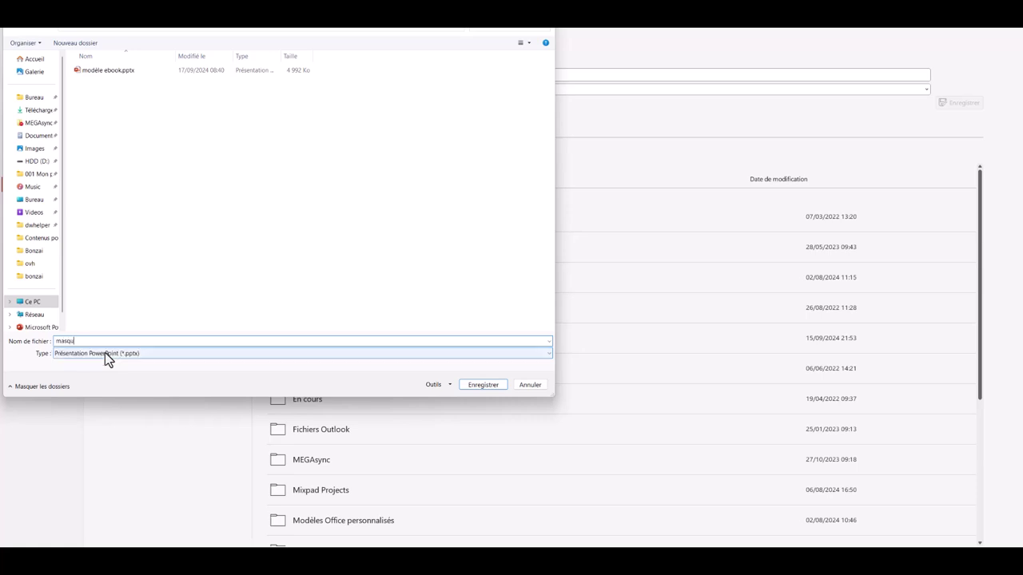
{"action": "type", "text": "e fiches"}
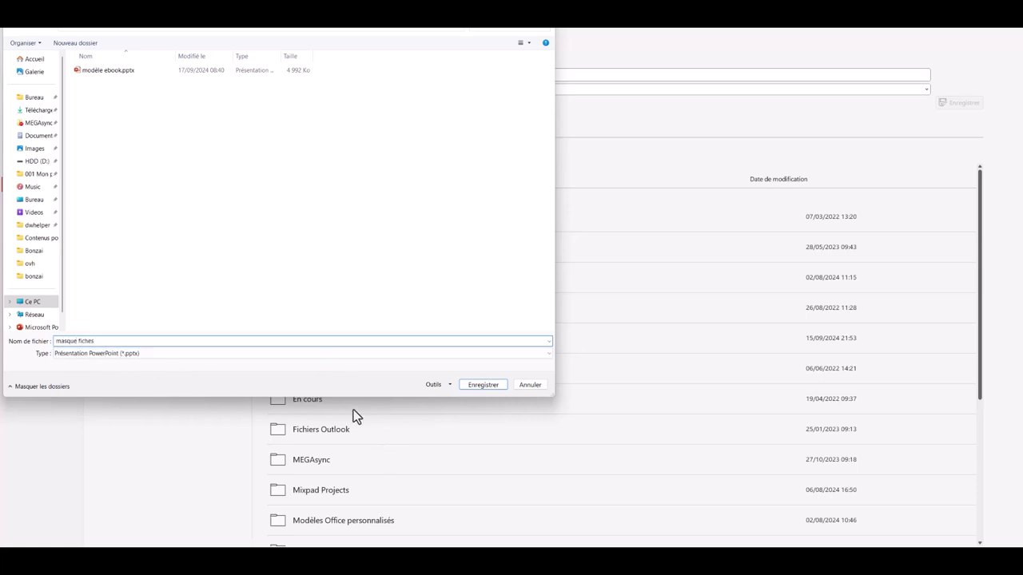
{"action": "key", "text": "Return"}
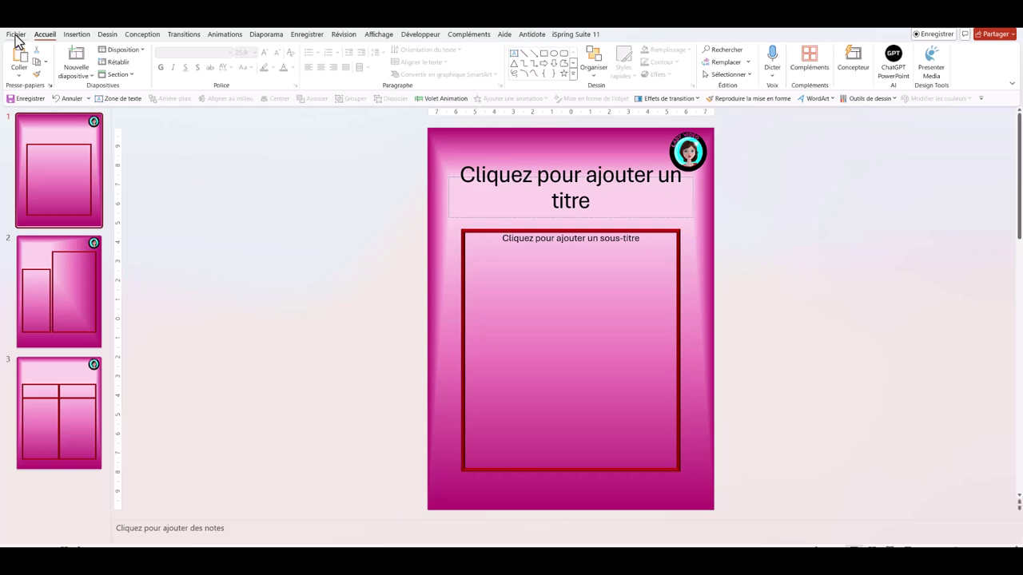
{"action": "left_click", "coordinate": [16, 35]}
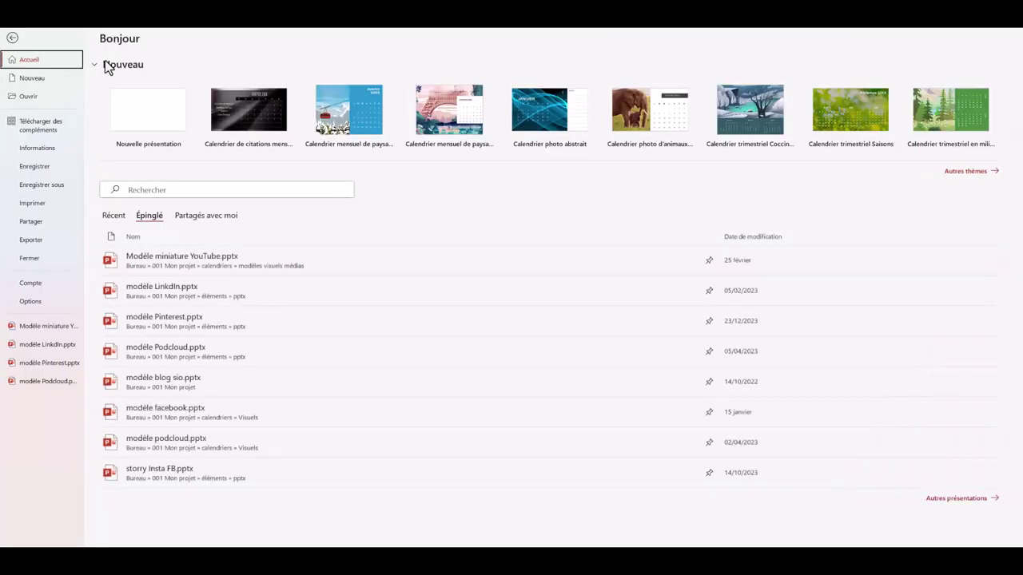
- Create a new blank presentation
{"action": "left_click", "coordinate": [158, 125]}
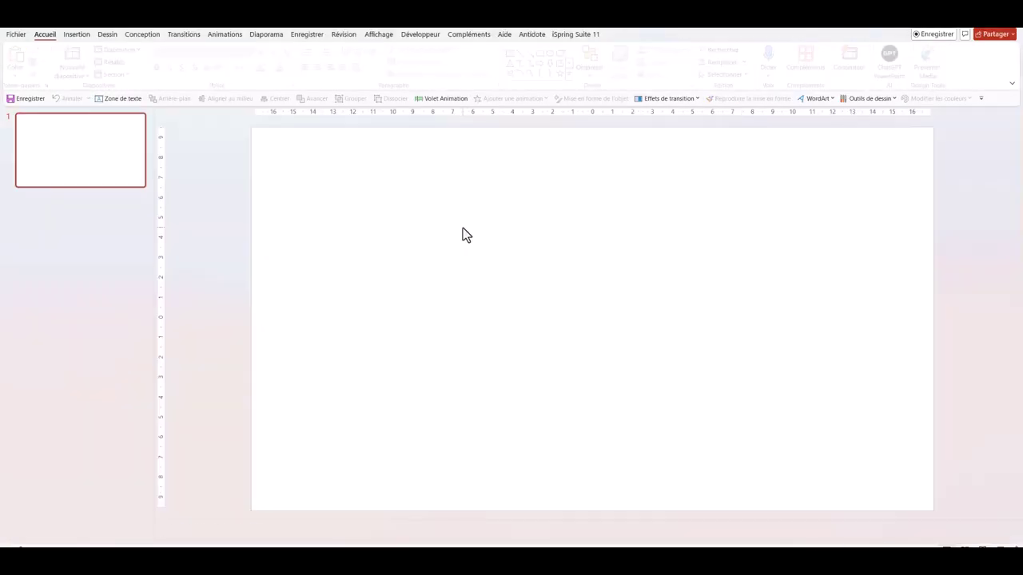
{"action": "left_click", "coordinate": [16, 34]}
{"action": "key", "text": "Escape"}
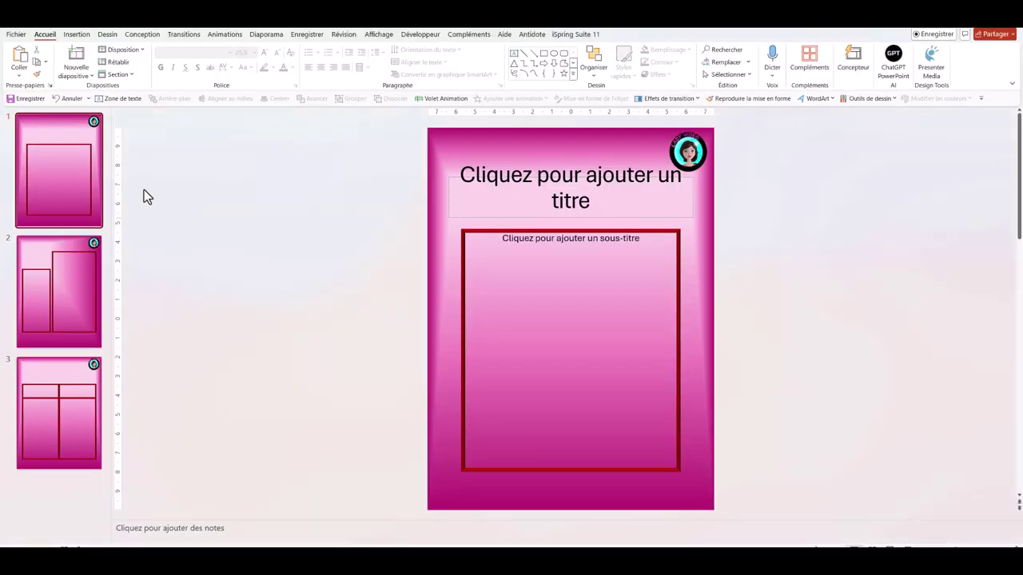
- Delete slides 2 and 3 from the pink presentation
{"action": "left_click", "coordinate": [74, 308]}
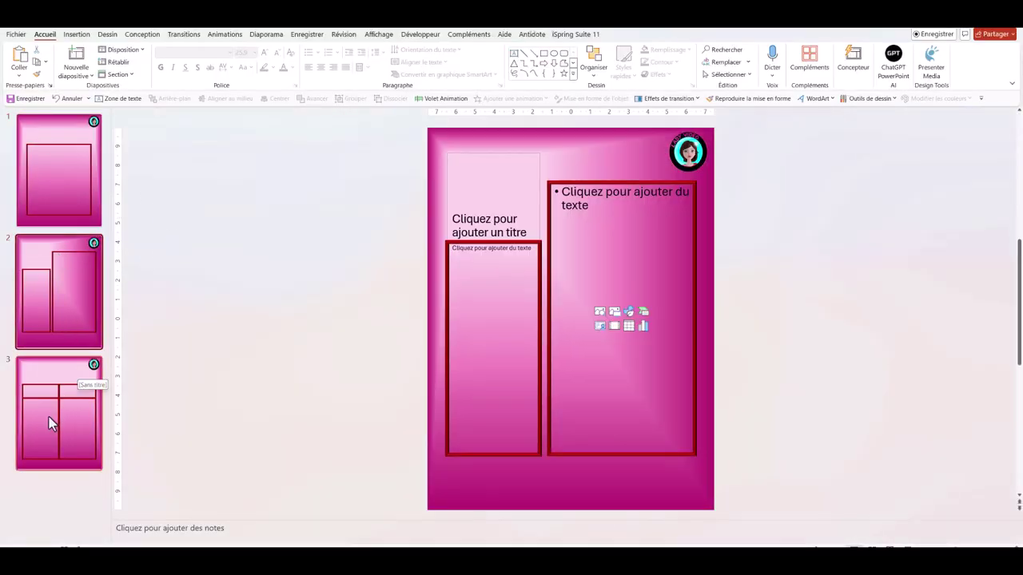
{"action": "left_click", "coordinate": [50, 424]}
{"action": "key", "text": "Delete"}
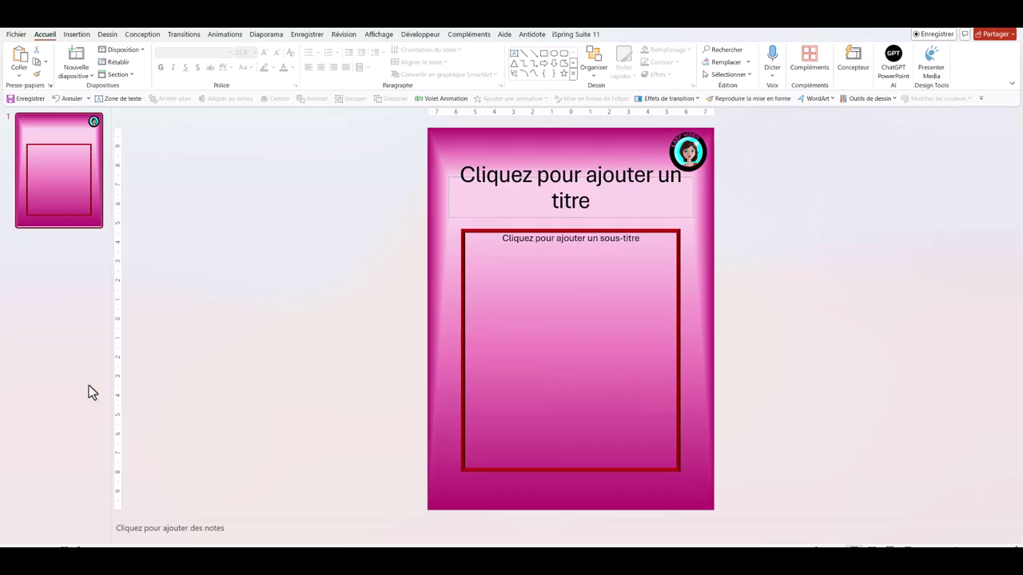
- Add a new Title Slide, then delete the first slide and undo that deletion
{"action": "left_click", "coordinate": [91, 75]}
{"action": "left_click", "coordinate": [98, 131]}
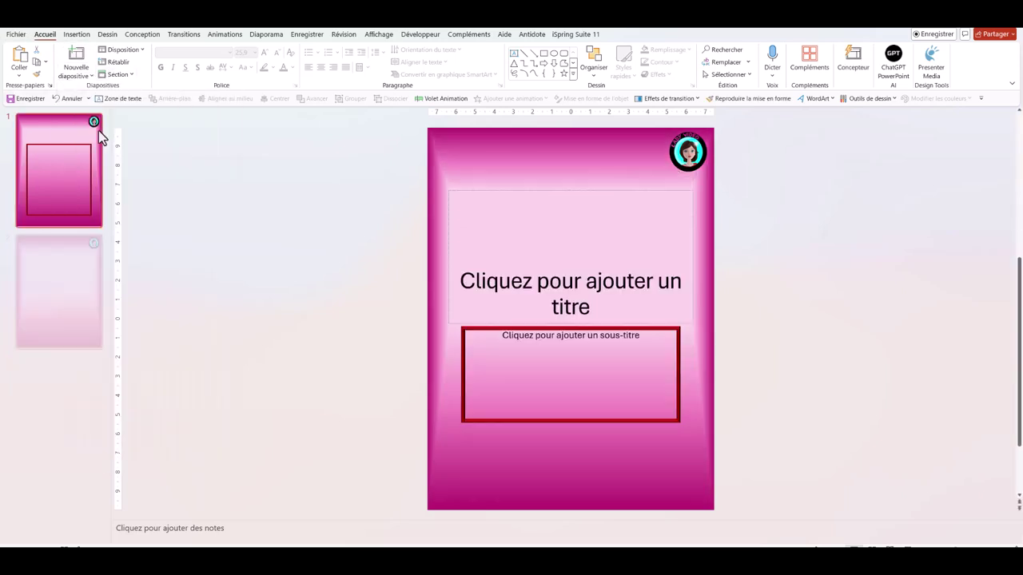
{"action": "left_click", "coordinate": [57, 153]}
{"action": "key", "text": "Delete"}
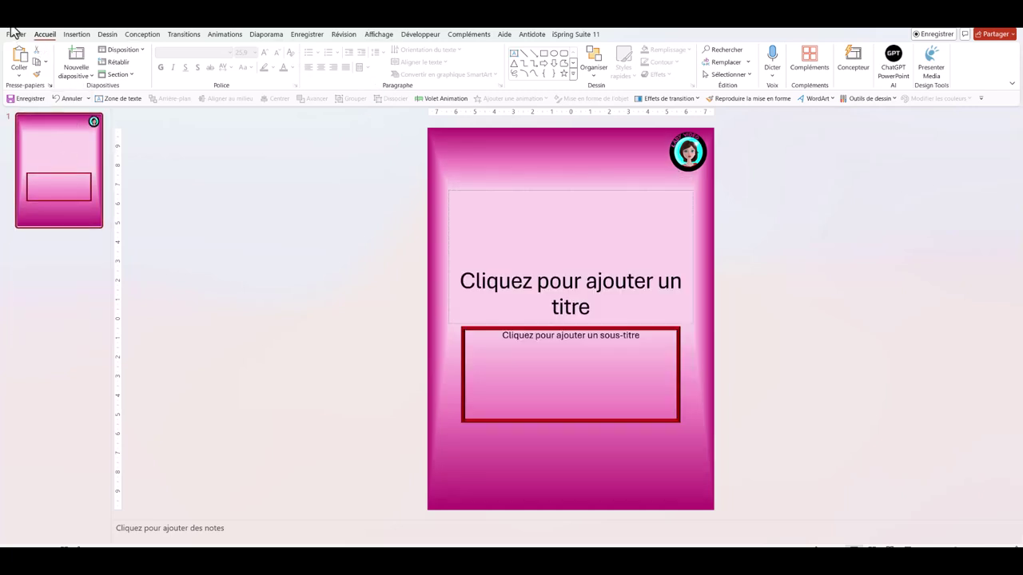
{"action": "left_click", "coordinate": [65, 98]}
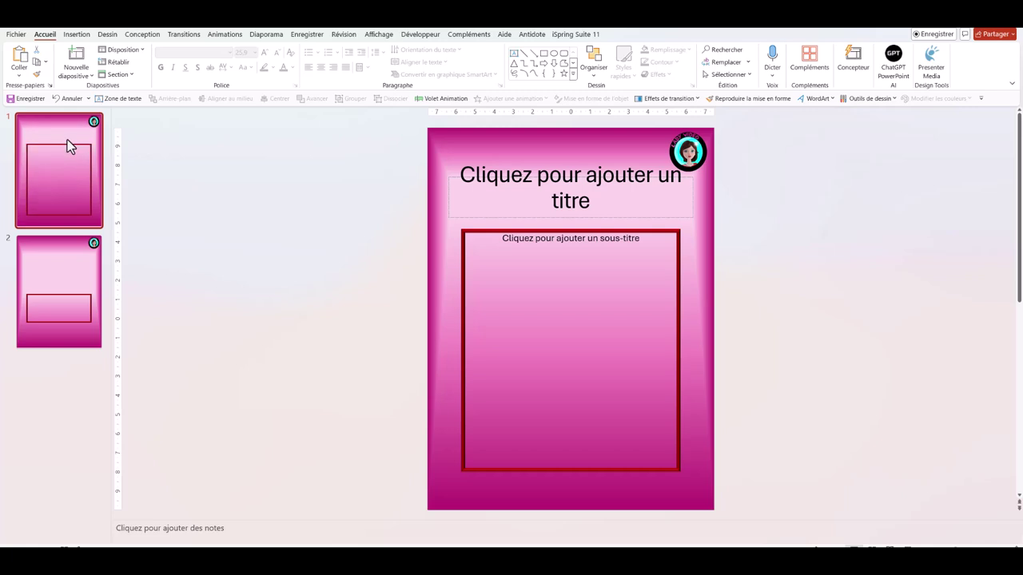